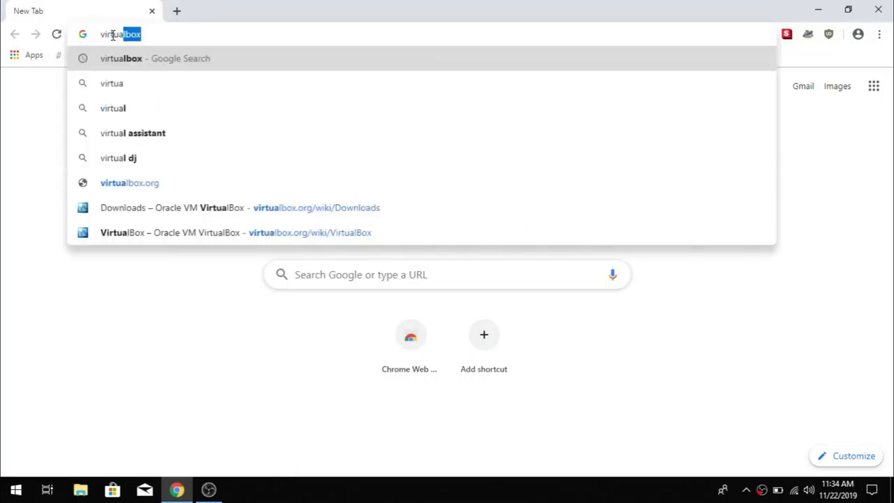
Search the web for virtualbox and open the Oracle VM VirtualBox Downloads page from the results.
{"action": "type", "text": "lbox"}
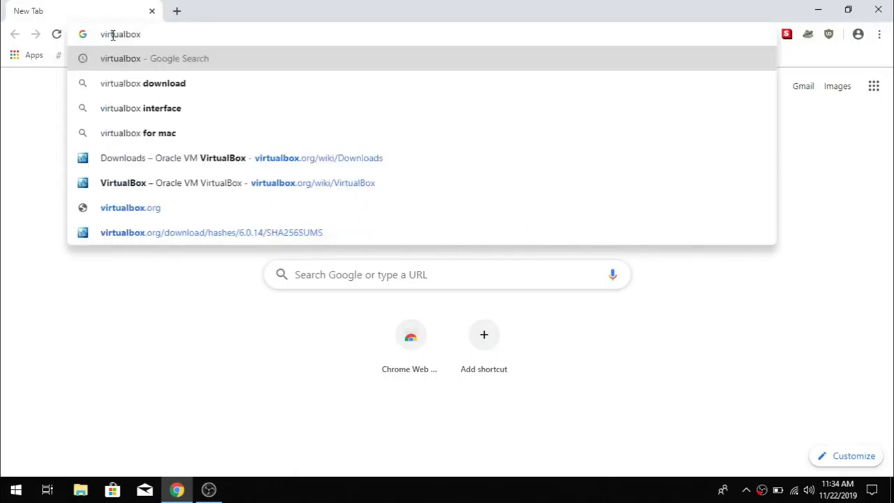
{"action": "key", "text": "Return"}
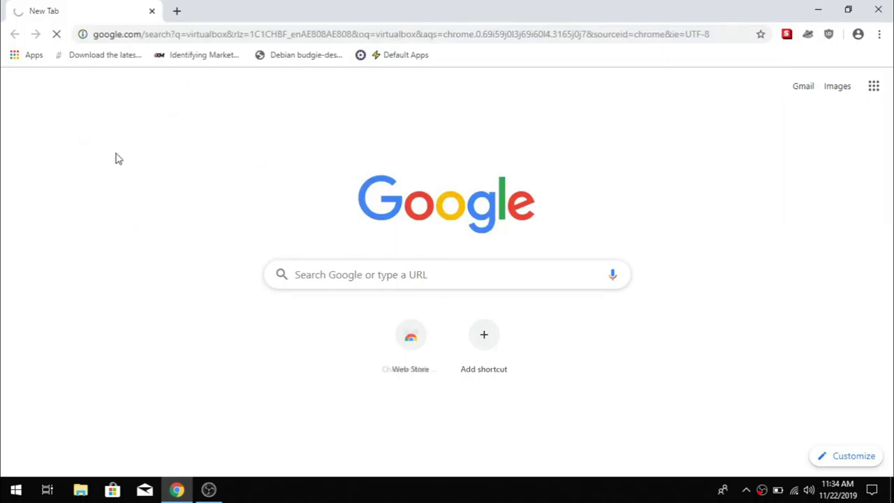
{"action": "scroll", "coordinate": [349, 230], "scroll_direction": "down", "scroll_amount": 1}
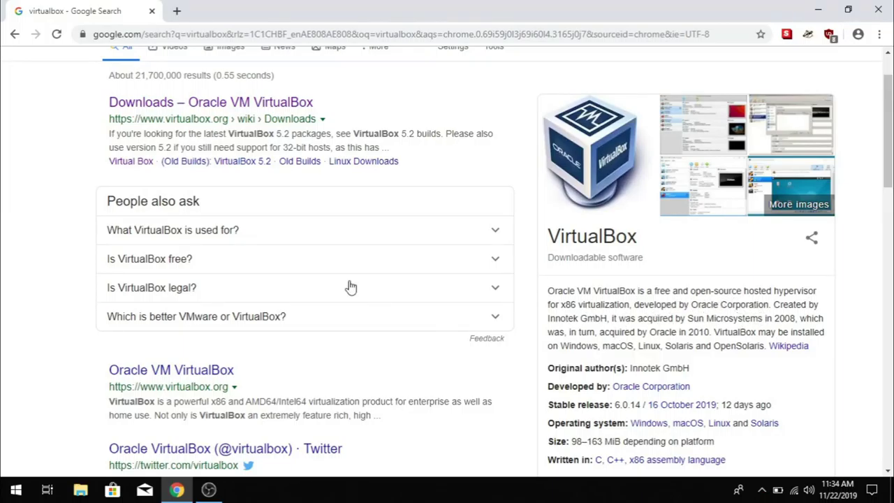
{"action": "left_click", "coordinate": [197, 106]}
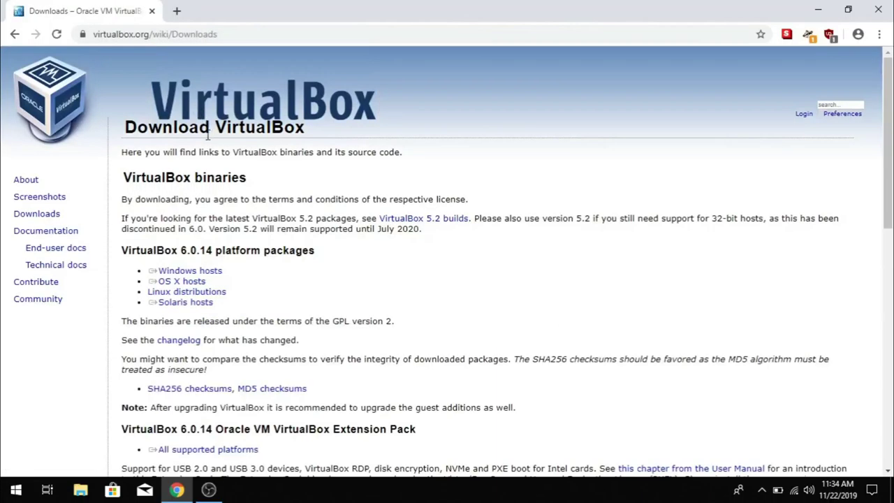
Download the VirtualBox 6.0.14 Extension Pack for all supported platforms.
{"action": "scroll", "coordinate": [208, 143], "scroll_direction": "down", "scroll_amount": 2}
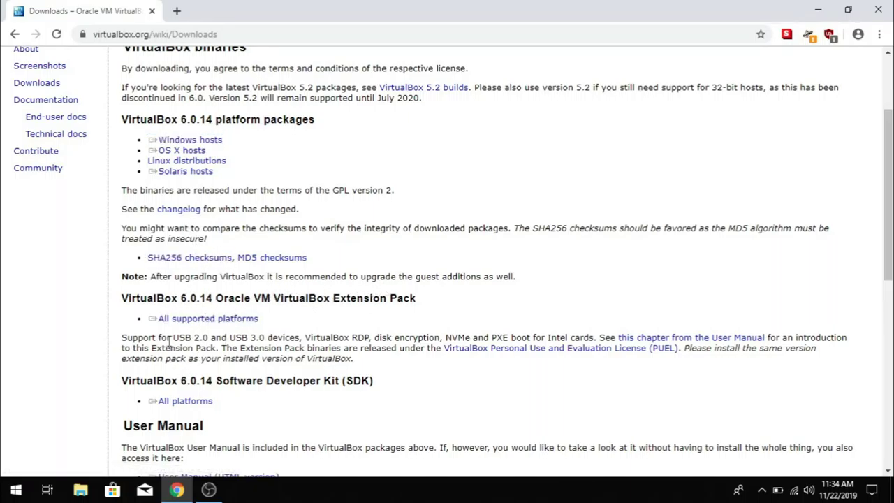
{"action": "left_click", "coordinate": [213, 320]}
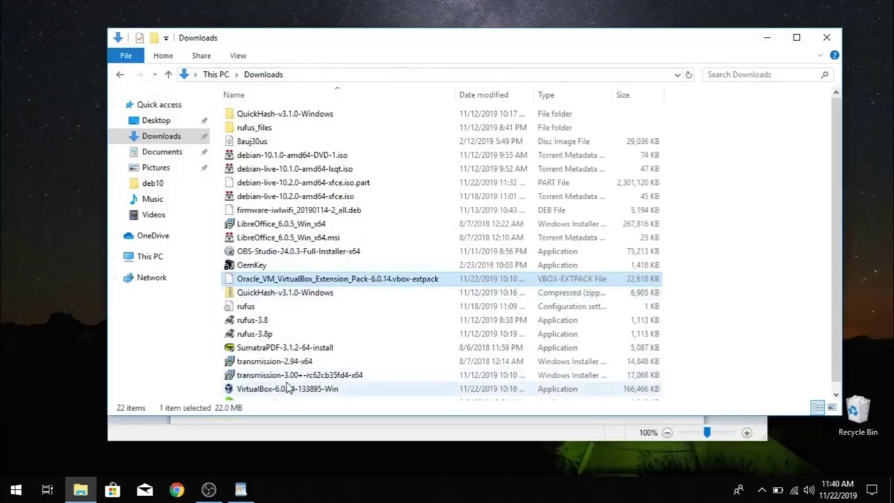
Run the VirtualBox-6.0.14-133895-Win installer from the Downloads folder and accept the default features and install location.
{"action": "left_click", "coordinate": [287, 389]}
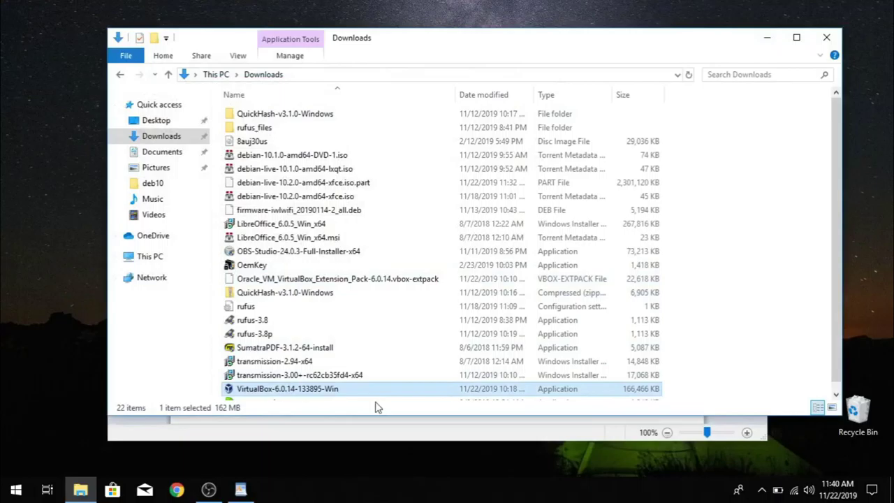
{"action": "double_click", "coordinate": [494, 391]}
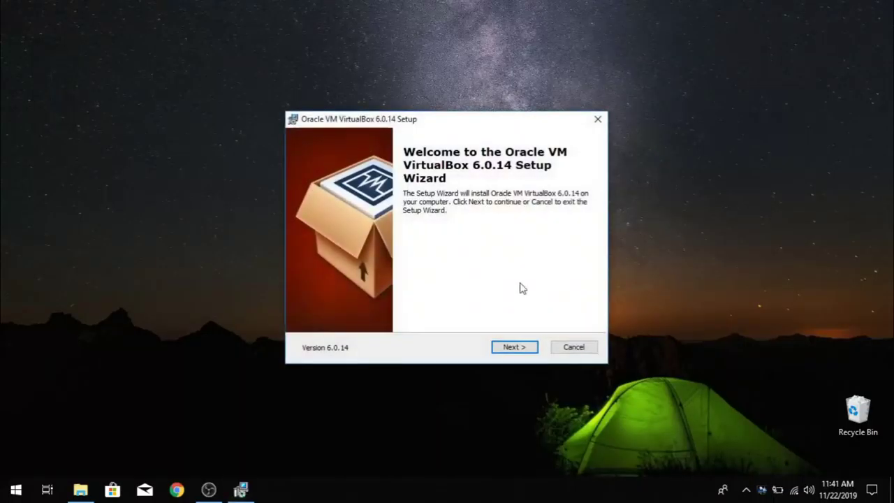
{"action": "left_click", "coordinate": [512, 348]}
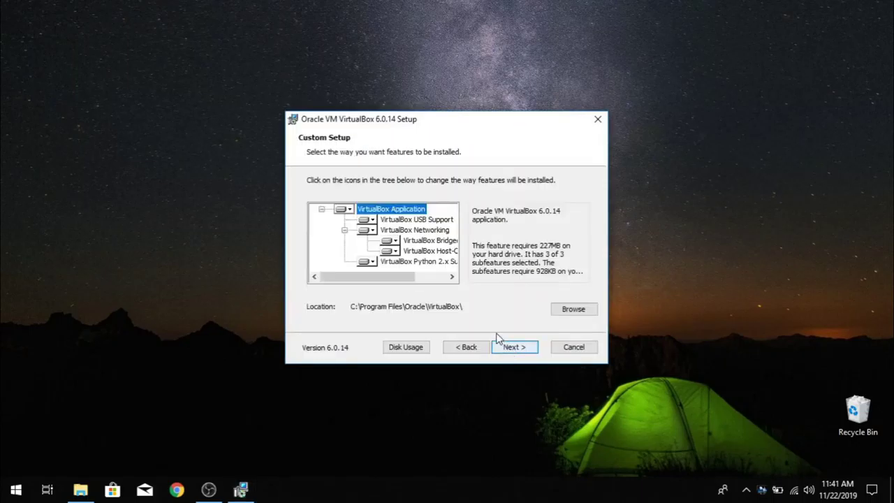
{"action": "left_click", "coordinate": [515, 347]}
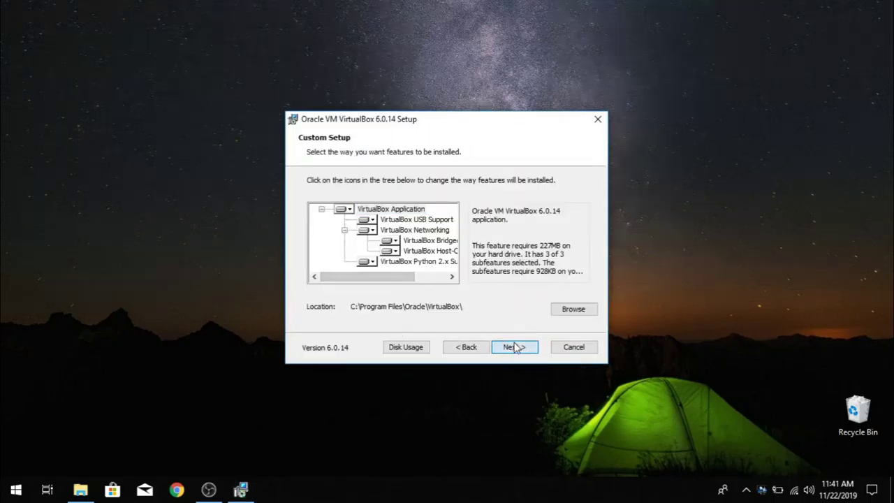
Disable the desktop and Quick Launch Bar shortcuts, keeping the start menu entries and file associations, and continue the setup.
{"action": "left_click", "coordinate": [331, 235]}
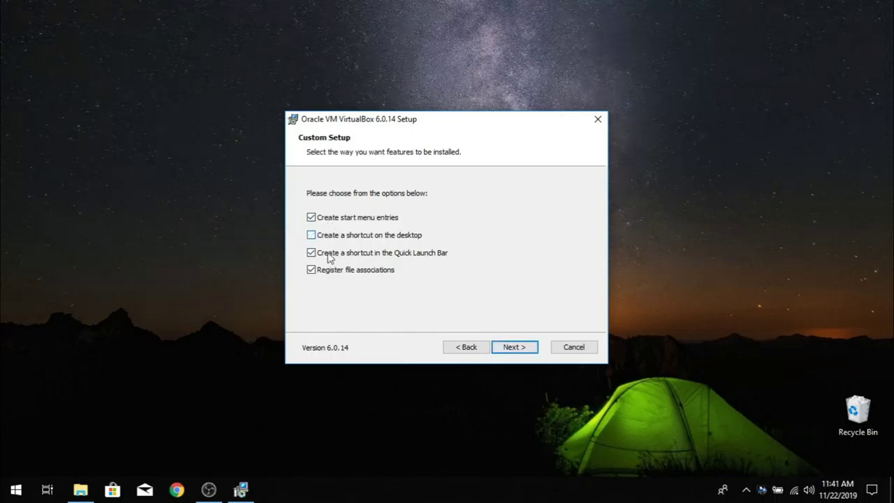
{"action": "left_click", "coordinate": [321, 256]}
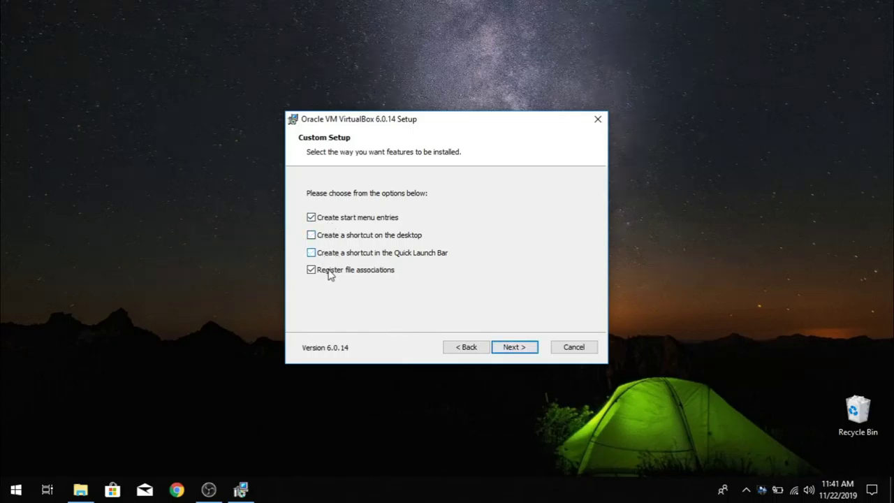
{"action": "left_click", "coordinate": [502, 347]}
{"action": "left_click", "coordinate": [508, 349]}
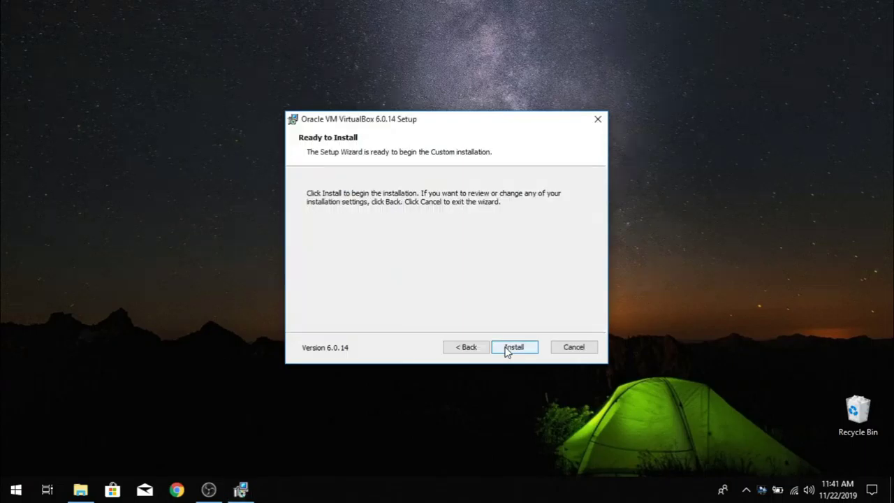
{"action": "left_click", "coordinate": [481, 346]}
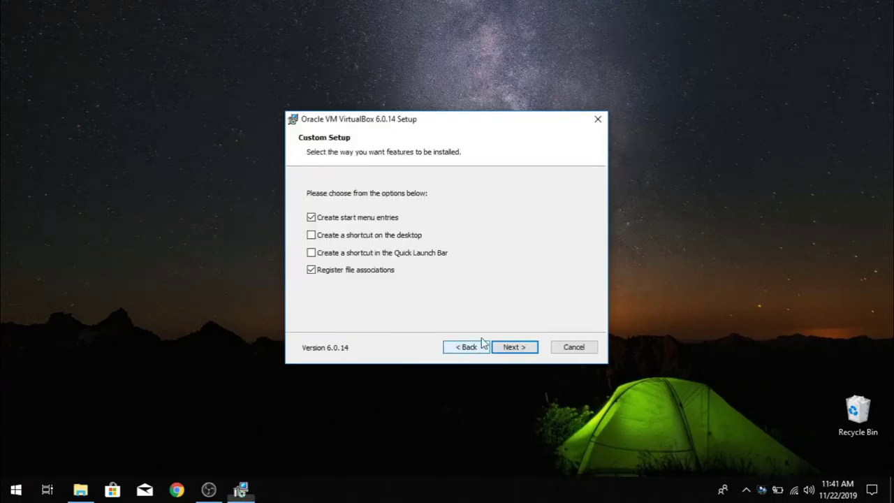
{"action": "left_click", "coordinate": [502, 348]}
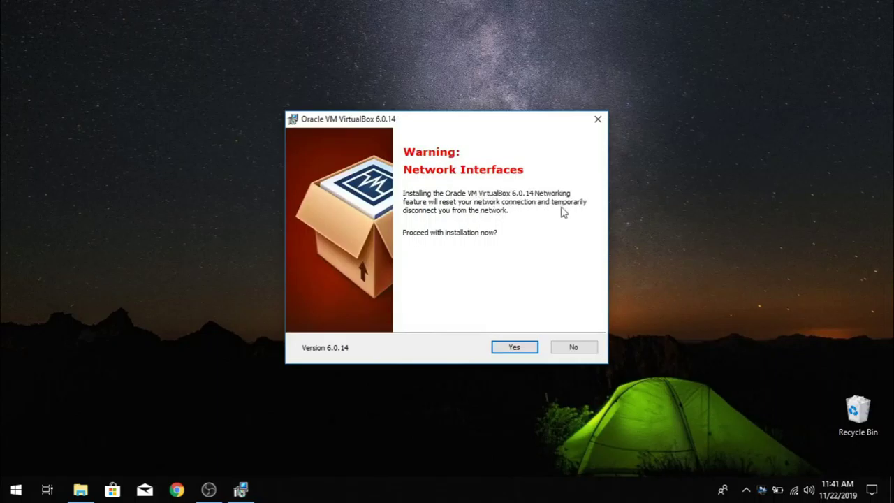
Accept the network interface reset and install VirtualBox along with Oracle Corporation's Universal Serial Bus device software.
{"action": "left_click", "coordinate": [515, 346]}
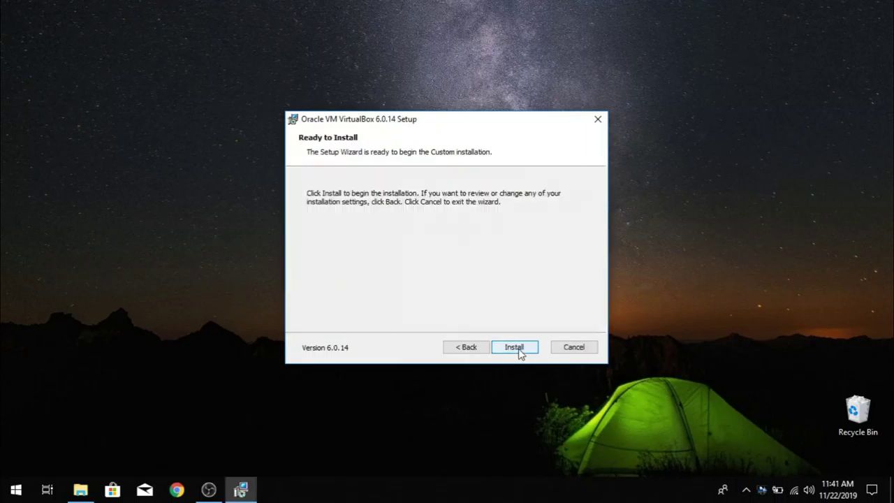
{"action": "left_click", "coordinate": [518, 349]}
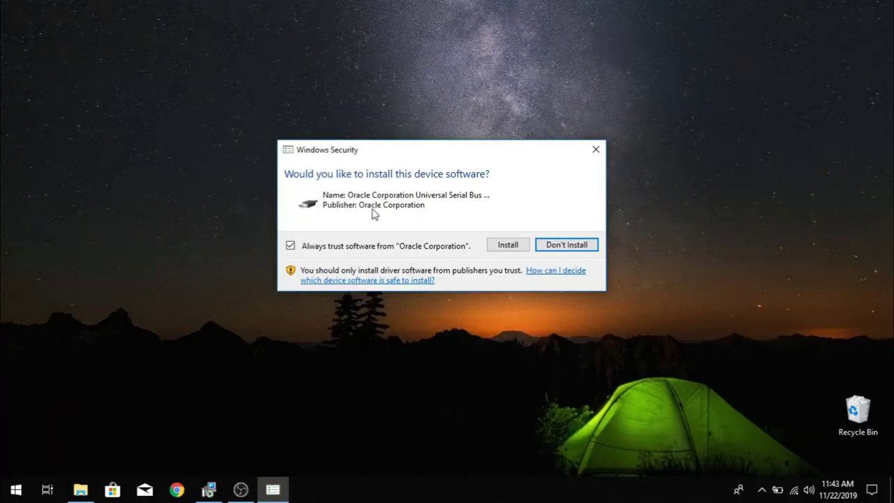
{"action": "left_click", "coordinate": [508, 245]}
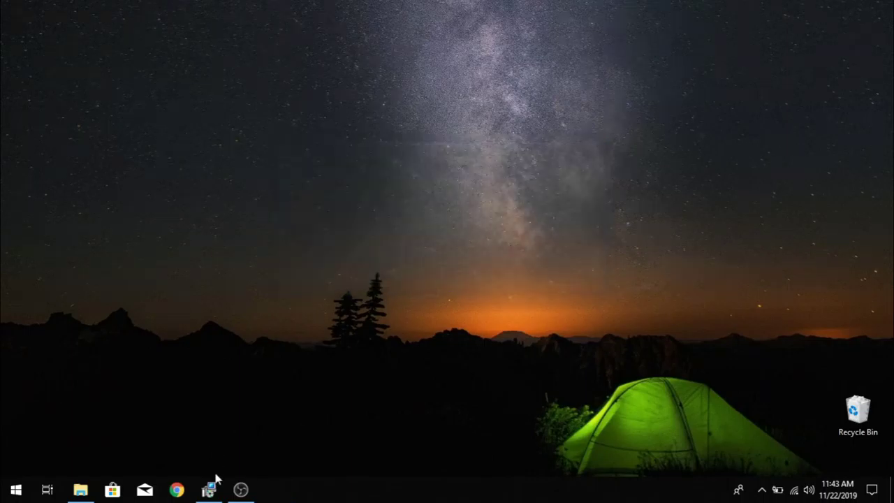
Finish the setup wizard with VirtualBox set to start after installation, and maximize the VirtualBox Manager window.
{"action": "left_click", "coordinate": [209, 489]}
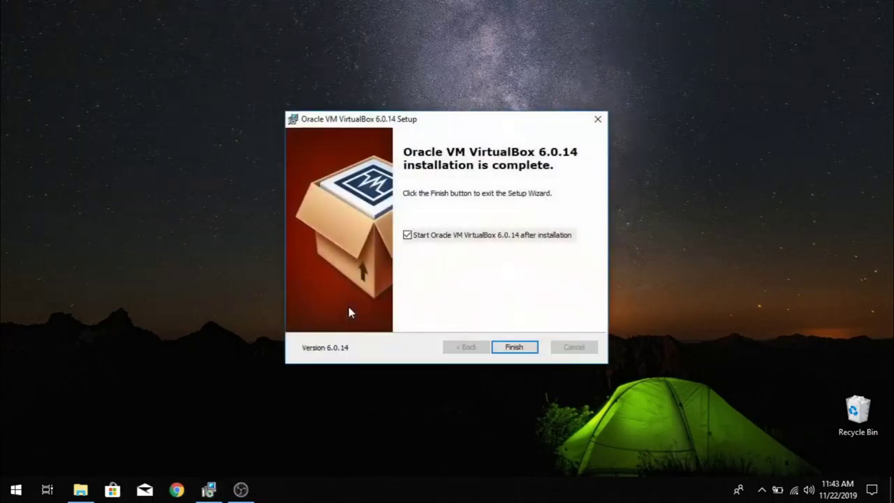
{"action": "left_click", "coordinate": [514, 347]}
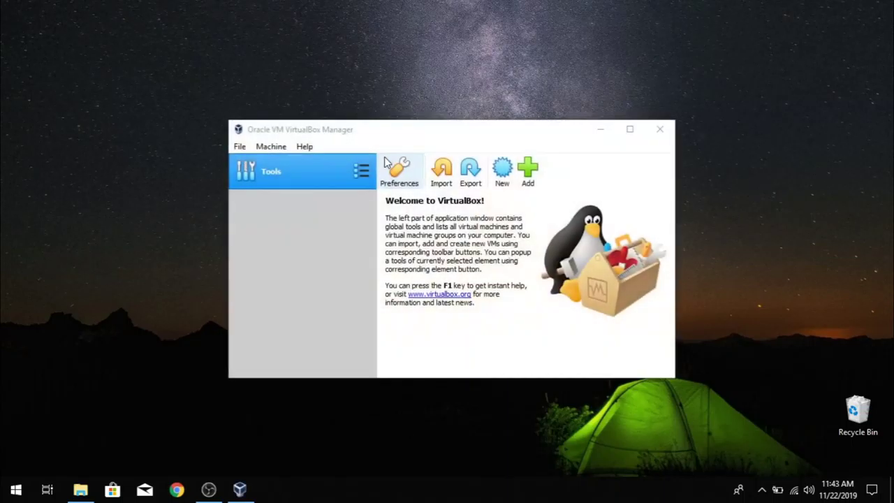
{"action": "left_click", "coordinate": [631, 130]}
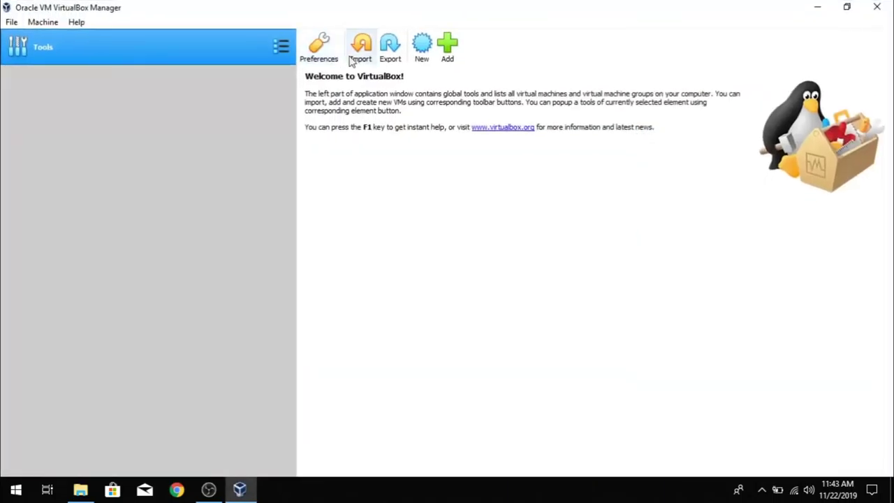
Start a new virtual machine named Debian10, type Linux, version Debian (64-bit), with 1024 MB of memory.
{"action": "left_click", "coordinate": [419, 49]}
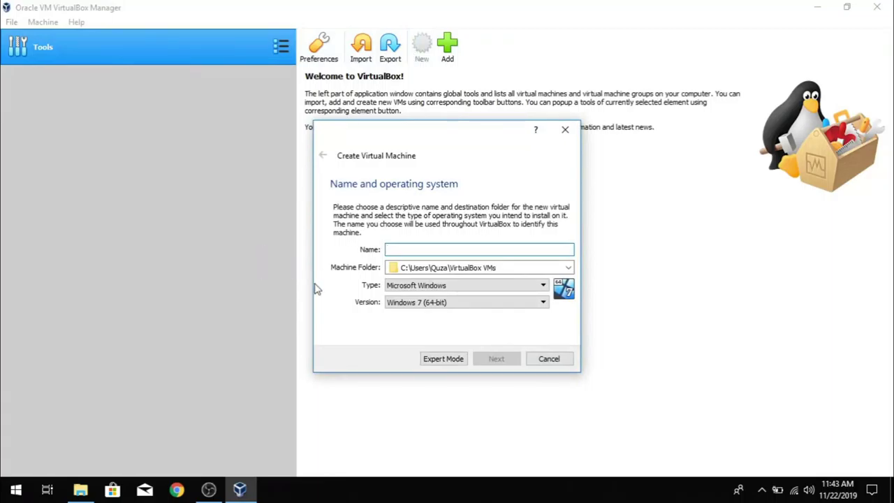
{"action": "type", "text": "Debian10"}
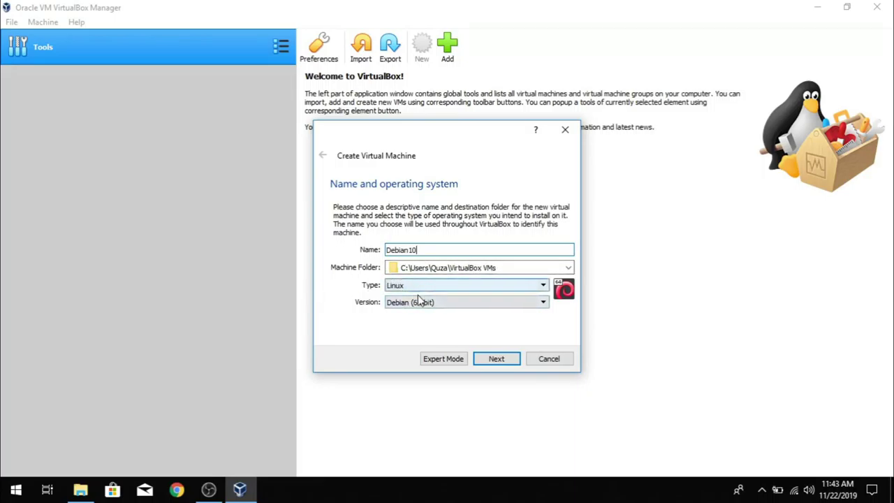
{"action": "left_click", "coordinate": [496, 358]}
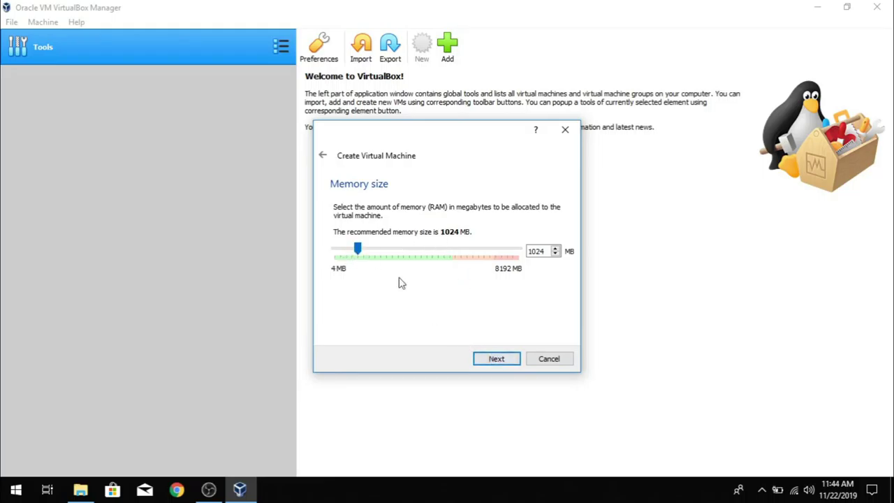
{"action": "left_click", "coordinate": [503, 360]}
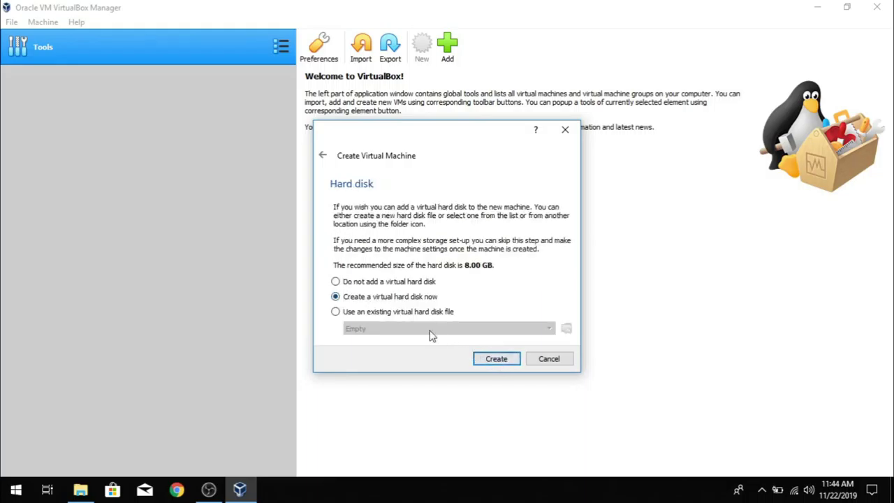
Choose to create a virtual hard disk now, using the VDI file type and dynamically allocated storage.
{"action": "left_click", "coordinate": [489, 359]}
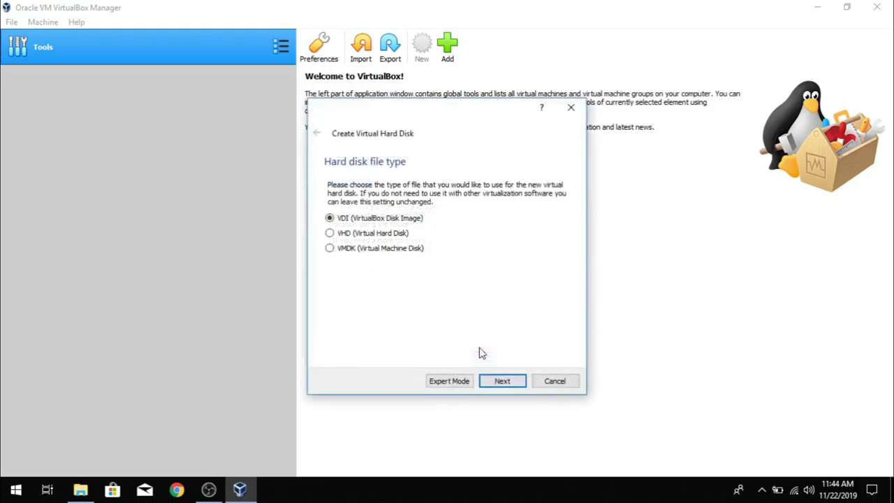
{"action": "left_click", "coordinate": [513, 386]}
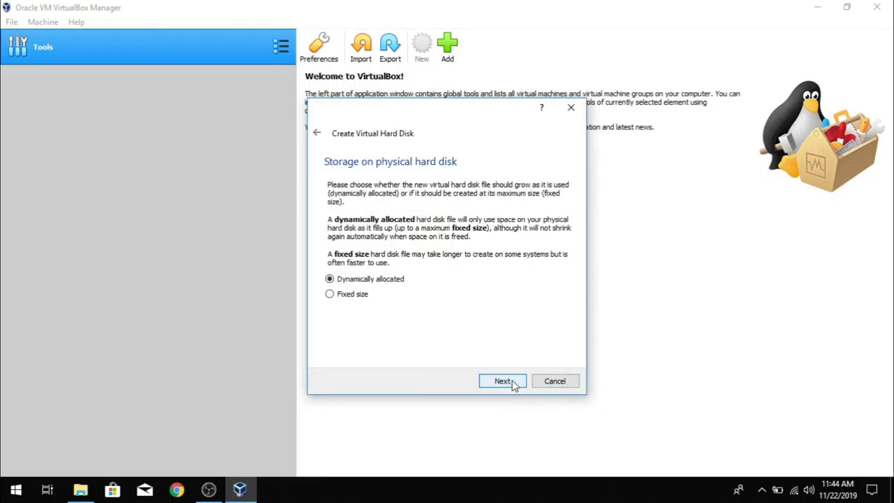
{"action": "left_click", "coordinate": [503, 382]}
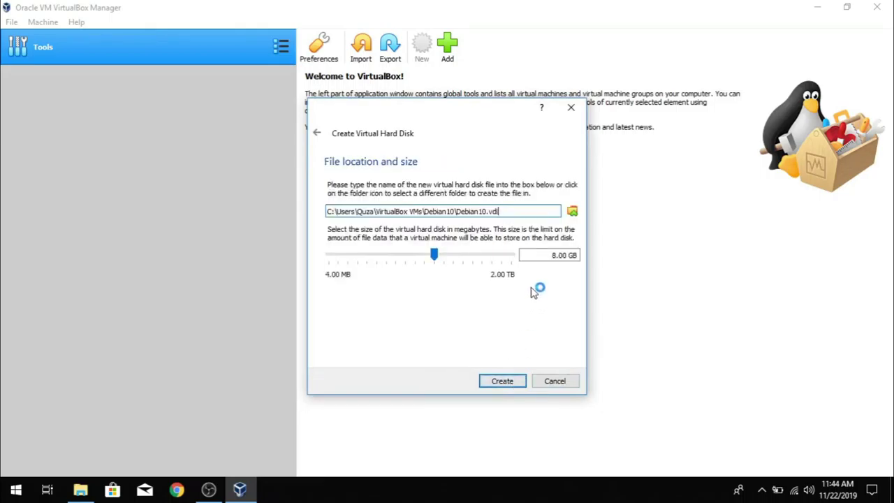
Set the virtual hard disk's size to 20 GB and create the disk and the virtual machine.
{"action": "left_click", "coordinate": [529, 255]}
{"action": "key", "text": "Delete"}
{"action": "key", "text": "Delete"}
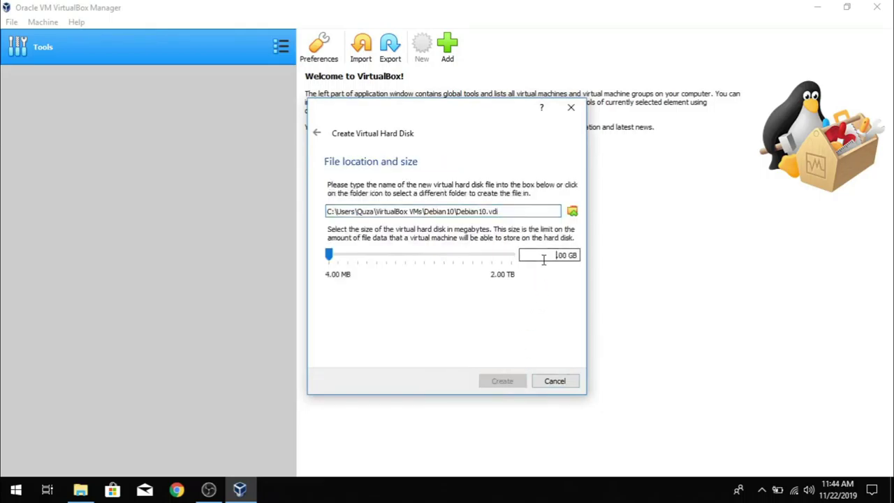
{"action": "type", "text": "20"}
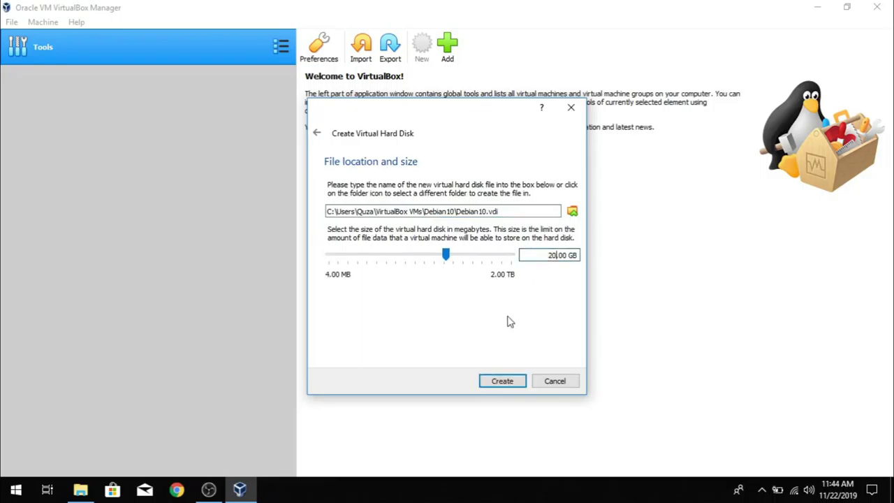
{"action": "left_click", "coordinate": [514, 388]}
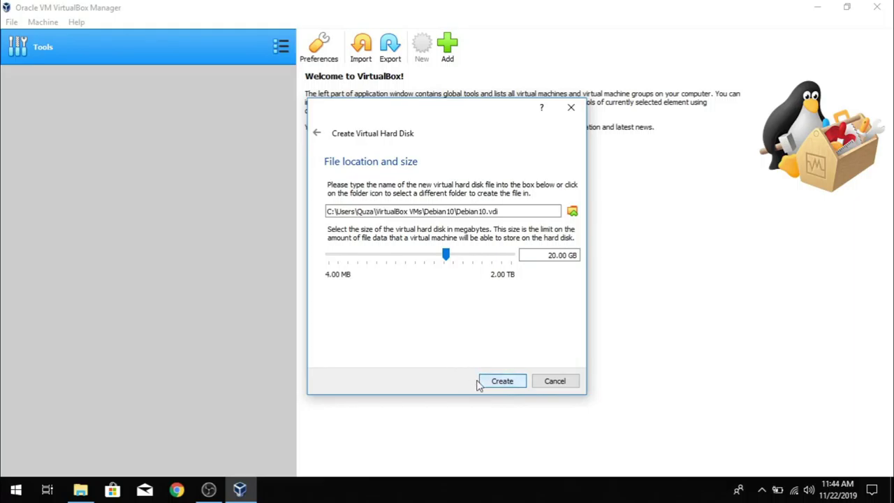
{"action": "left_click", "coordinate": [500, 384]}
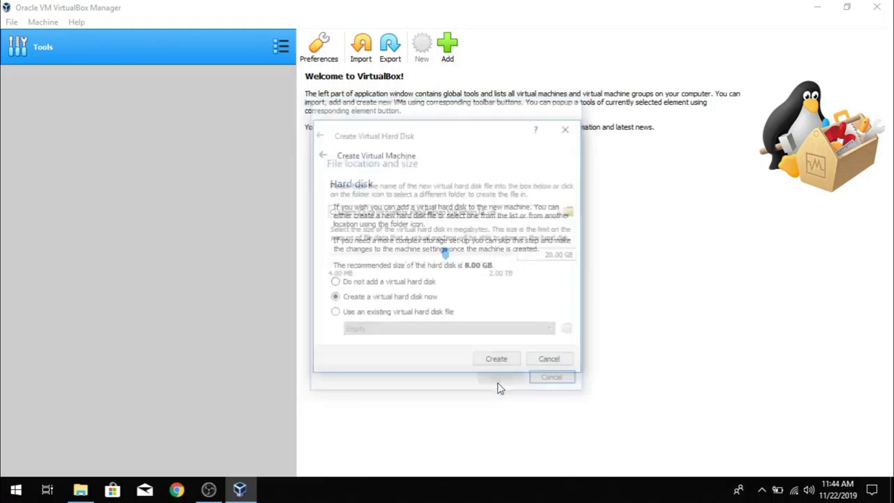
{"action": "left_click", "coordinate": [496, 363]}
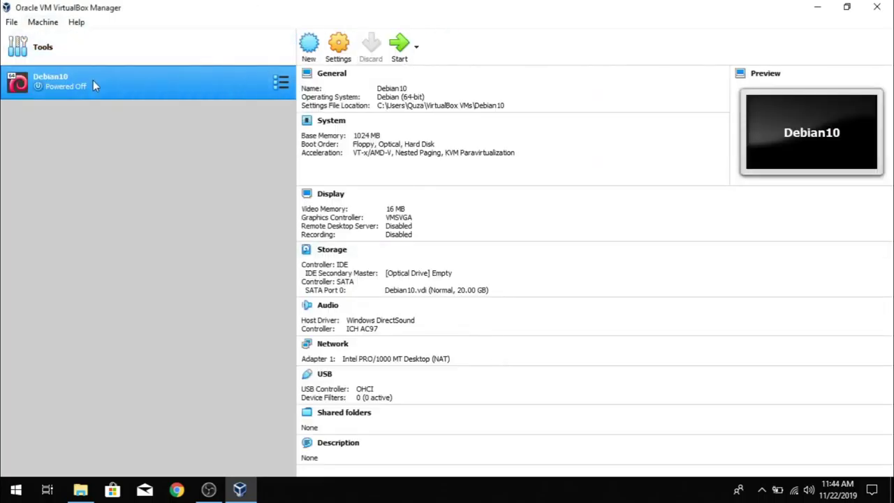
Open the Debian10 virtual machine's settings and go through its advanced general options to the disk encryption options.
{"action": "left_click", "coordinate": [342, 46]}
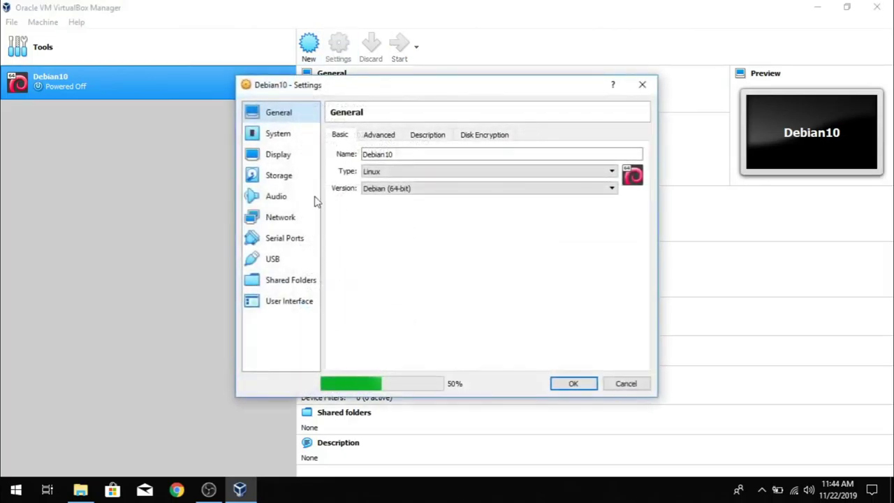
{"action": "left_click", "coordinate": [373, 139]}
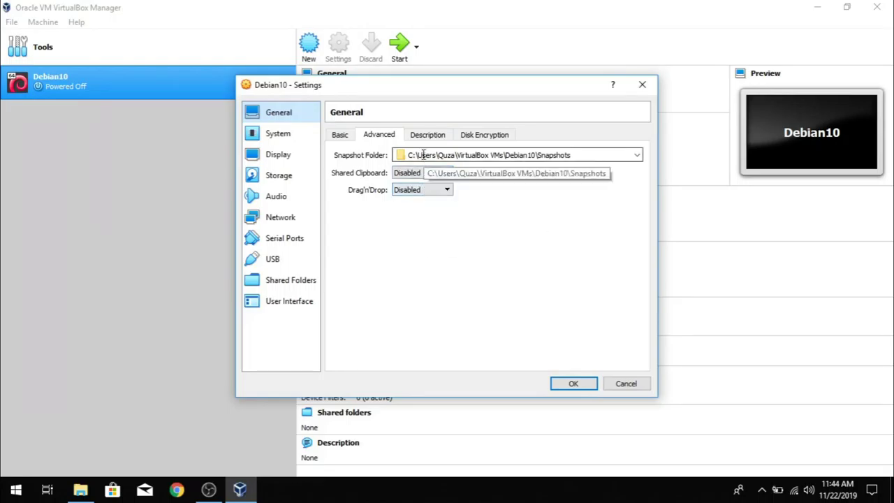
{"action": "left_click", "coordinate": [469, 137]}
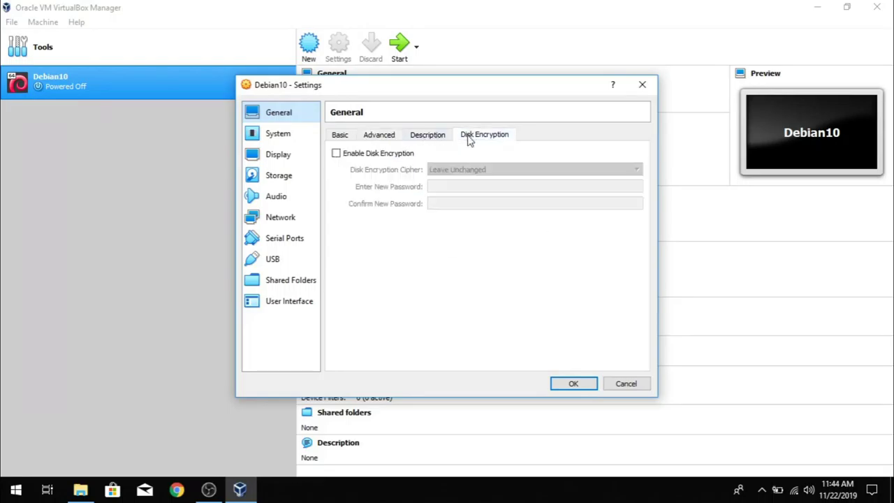
Enable disk encryption, try the AES-XTS256-PLAIN64 cipher, and restore the cipher to Leave Unchanged.
{"action": "left_click", "coordinate": [338, 153]}
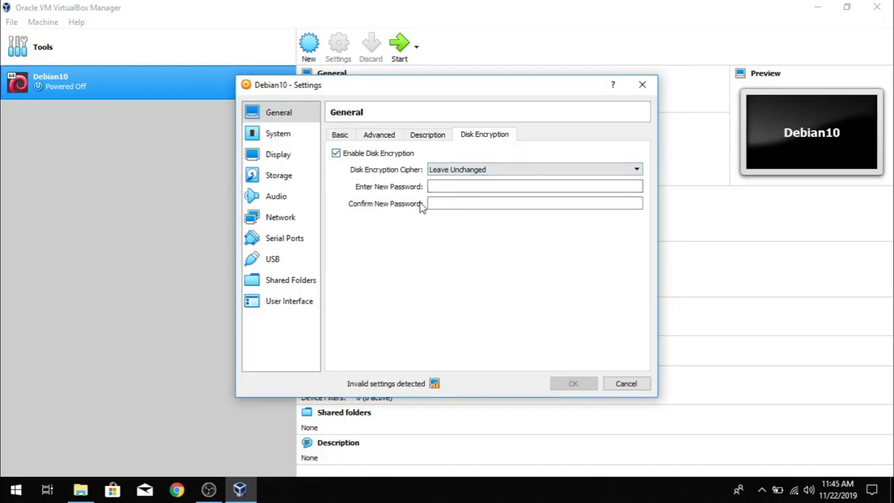
{"action": "left_click", "coordinate": [435, 172]}
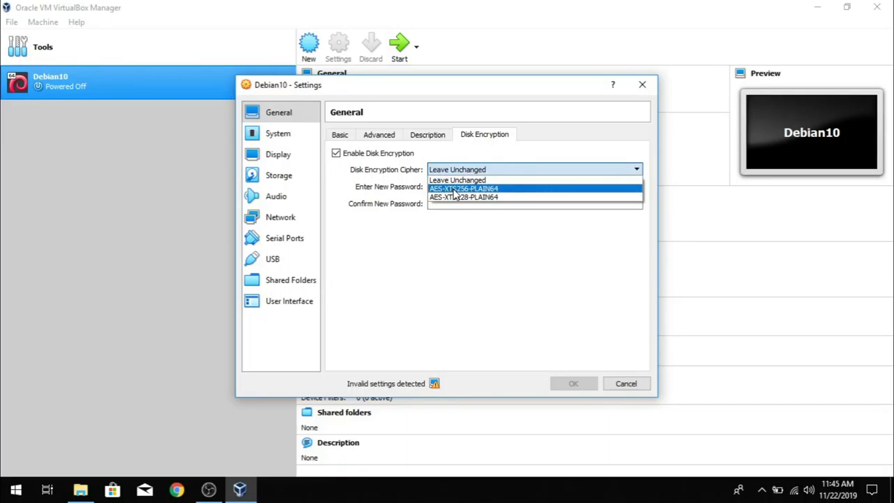
{"action": "left_click", "coordinate": [455, 188]}
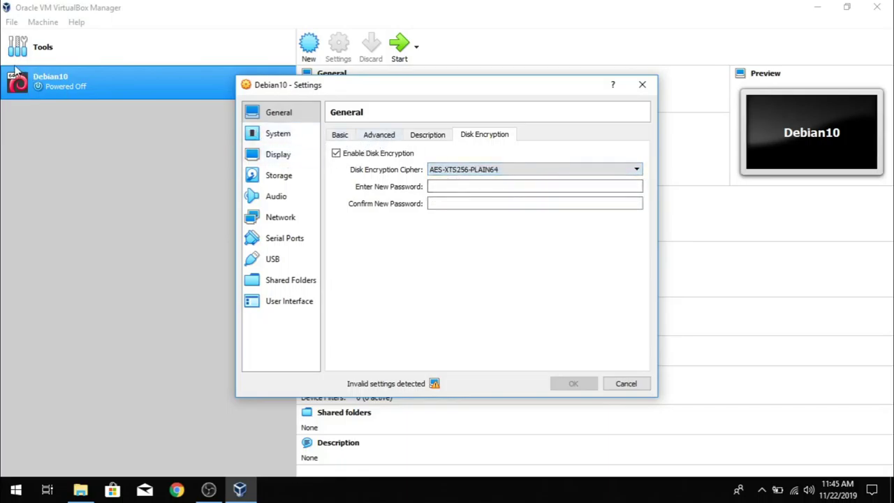
{"action": "left_click", "coordinate": [433, 171]}
{"action": "left_click", "coordinate": [447, 178]}
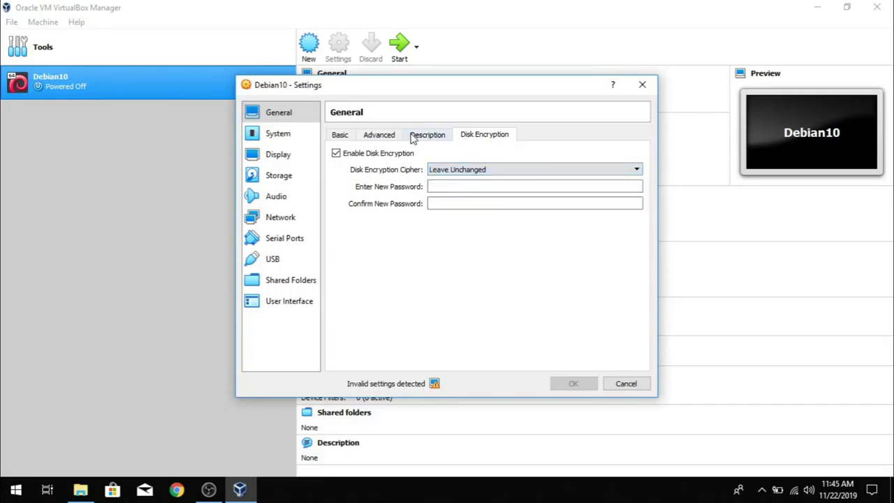
{"action": "left_click", "coordinate": [425, 135]}
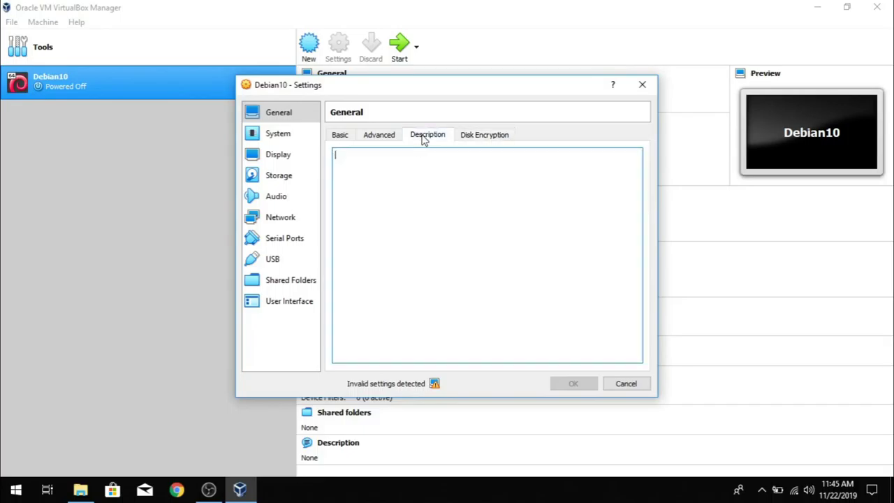
{"action": "left_click", "coordinate": [340, 135]}
Remove Floppy from the boot order in the virtual machine's motherboard settings.
{"action": "left_click", "coordinate": [296, 135]}
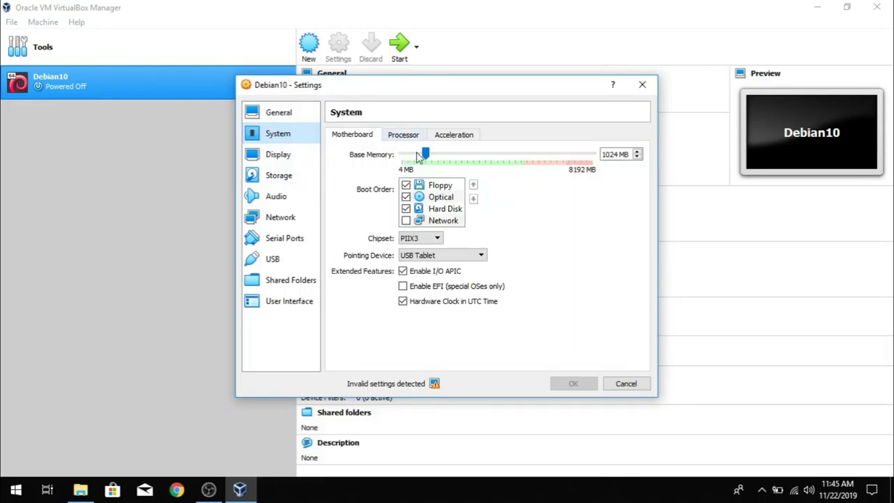
{"action": "left_click", "coordinate": [416, 185]}
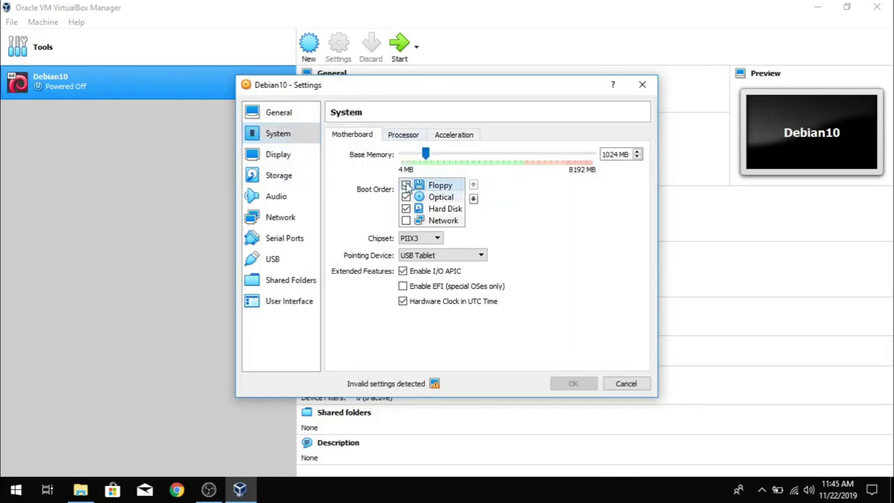
{"action": "left_click", "coordinate": [406, 185]}
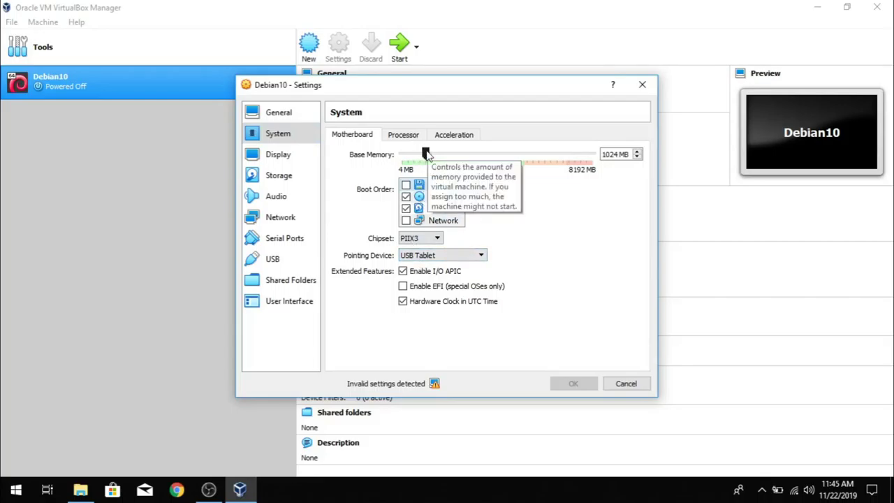
Give the virtual machine 2 processors with PAE/NX enabled and check its acceleration settings.
{"action": "left_click", "coordinate": [403, 134]}
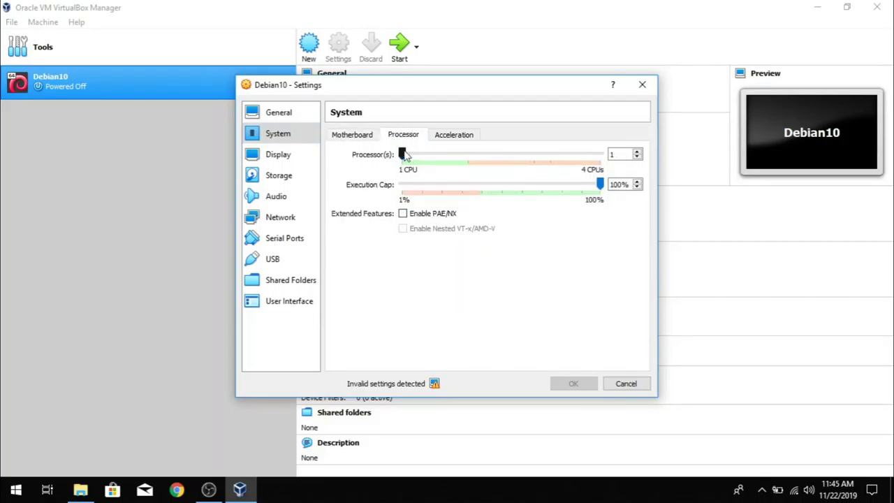
{"action": "left_click", "coordinate": [450, 162]}
{"action": "left_click", "coordinate": [455, 136]}
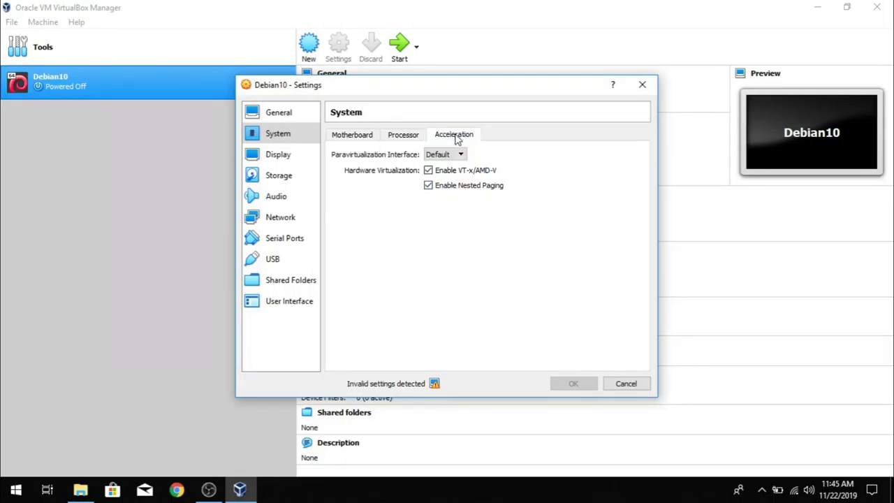
Set the display's video memory to 128 MB and enable 3D acceleration, then check the remote display and recording options.
{"action": "left_click", "coordinate": [284, 158]}
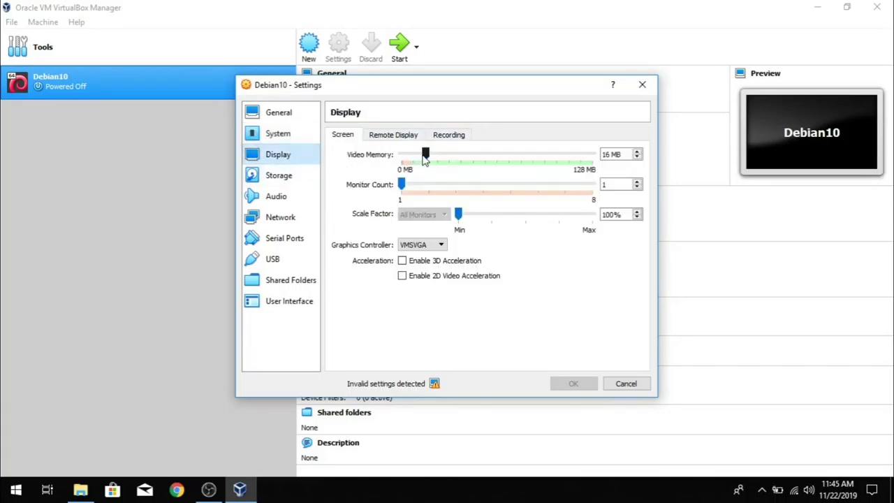
{"action": "left_click_drag", "start_coordinate": [426, 155], "coordinate": [593, 154]}
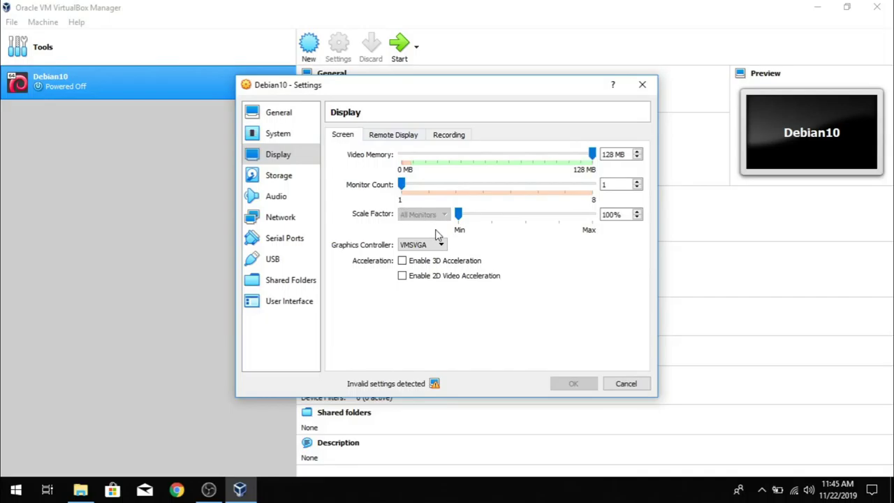
{"action": "left_click", "coordinate": [405, 262]}
{"action": "left_click", "coordinate": [405, 140]}
{"action": "left_click", "coordinate": [439, 144]}
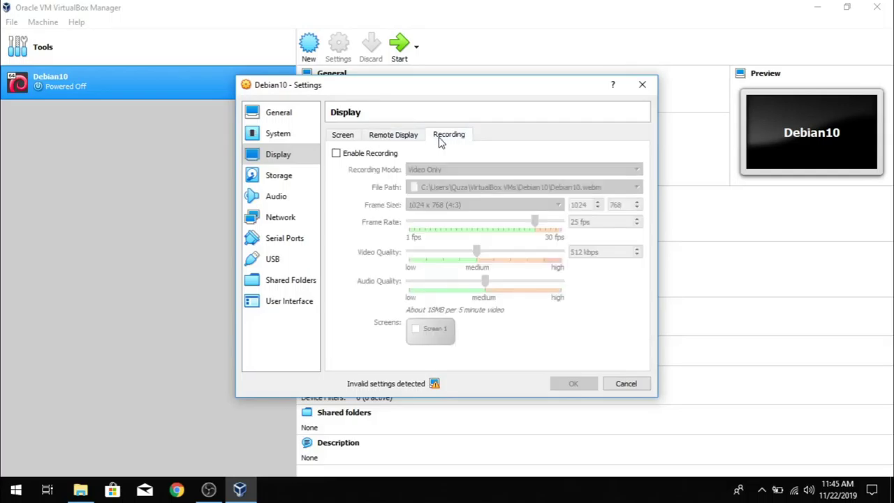
Attach the disc image debian-10.1.0-amd64-DVD-1 from the deb10 folder to the empty IDE optical drive.
{"action": "left_click", "coordinate": [281, 176]}
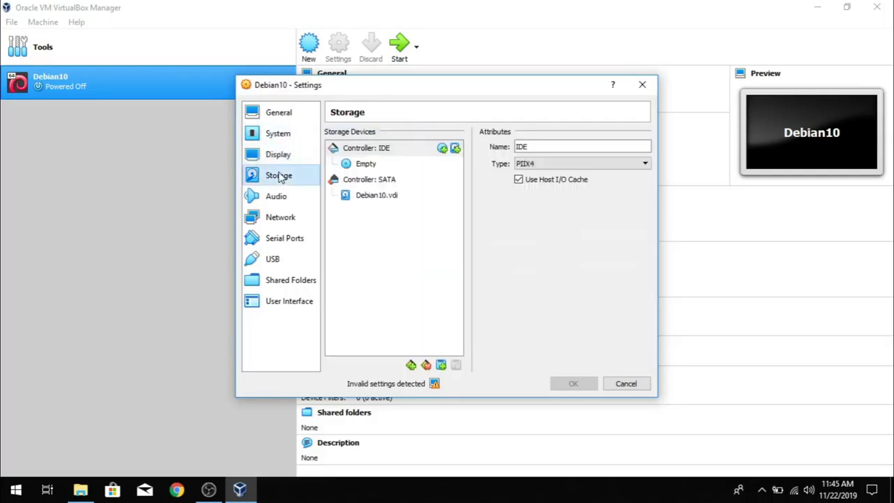
{"action": "left_click", "coordinate": [359, 166]}
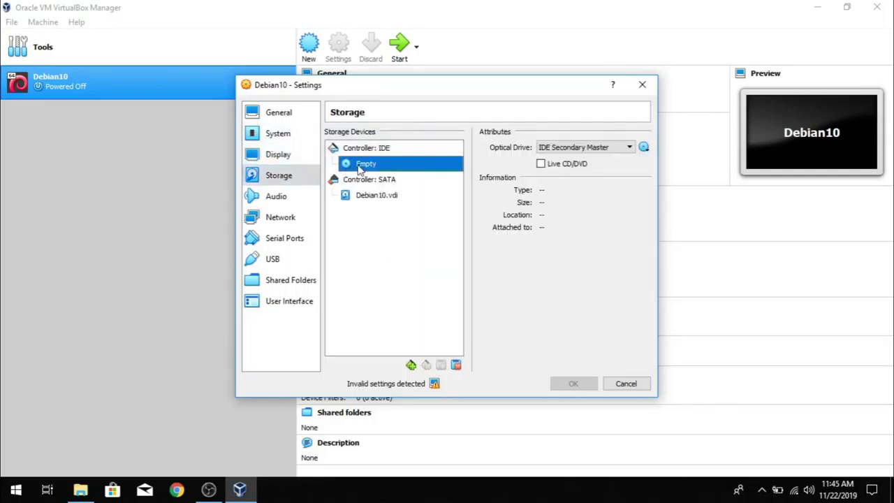
{"action": "left_click", "coordinate": [643, 148]}
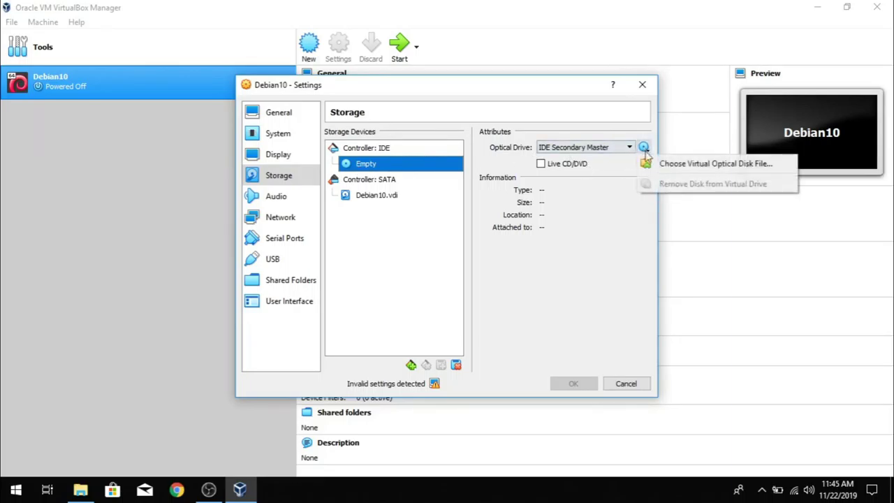
{"action": "left_click", "coordinate": [664, 169]}
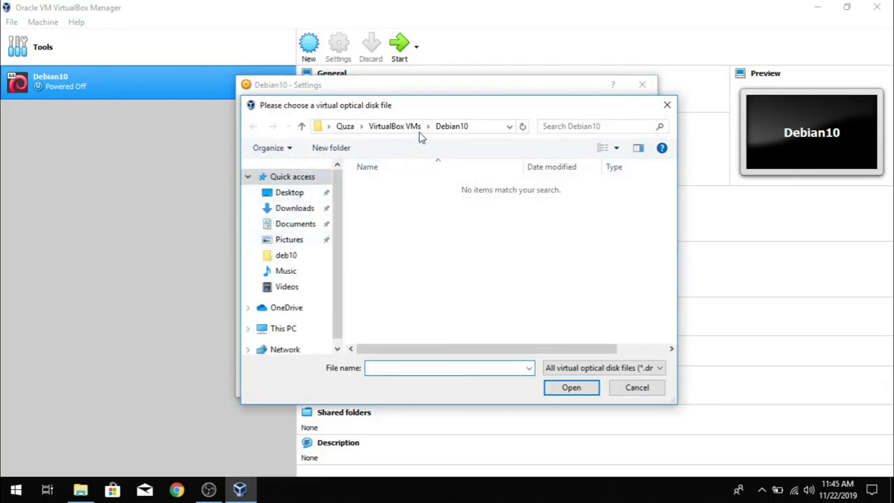
{"action": "left_click", "coordinate": [287, 257]}
{"action": "left_click", "coordinate": [408, 187]}
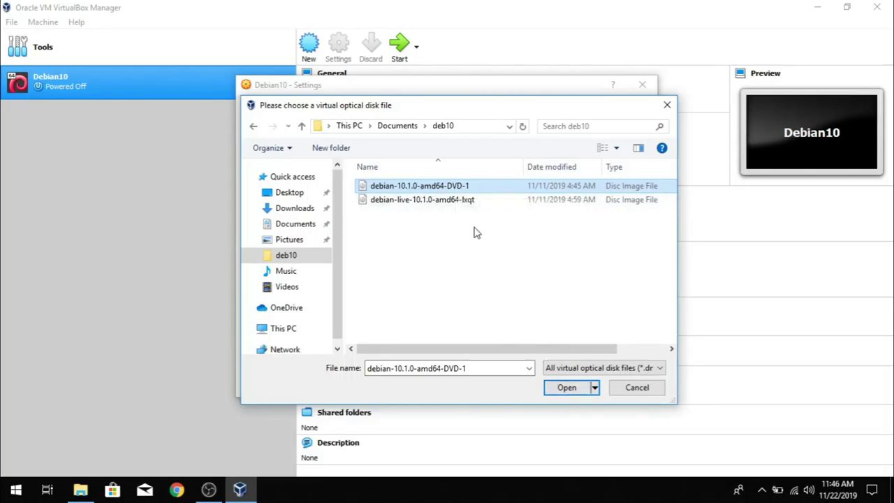
{"action": "left_click", "coordinate": [563, 388]}
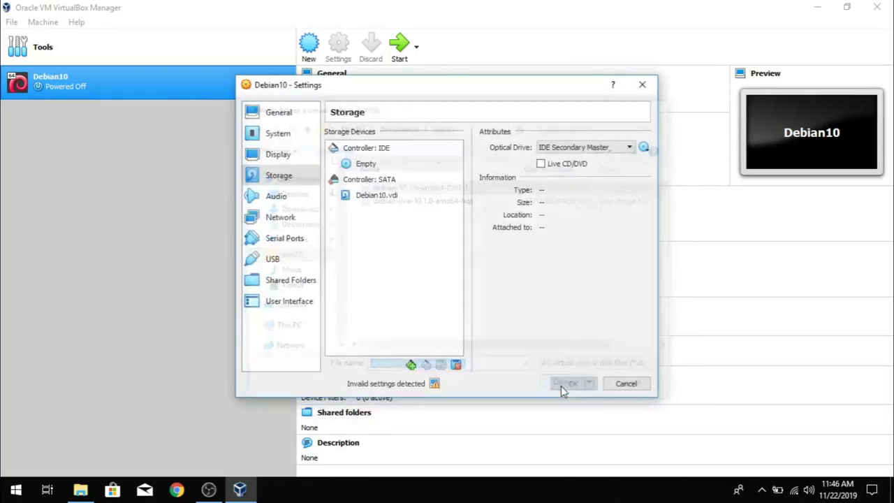
Review the audio, network, serial port, USB, shared folder and user interface settings, and examine the invalid settings notice.
{"action": "left_click", "coordinate": [281, 199]}
{"action": "left_click", "coordinate": [286, 221]}
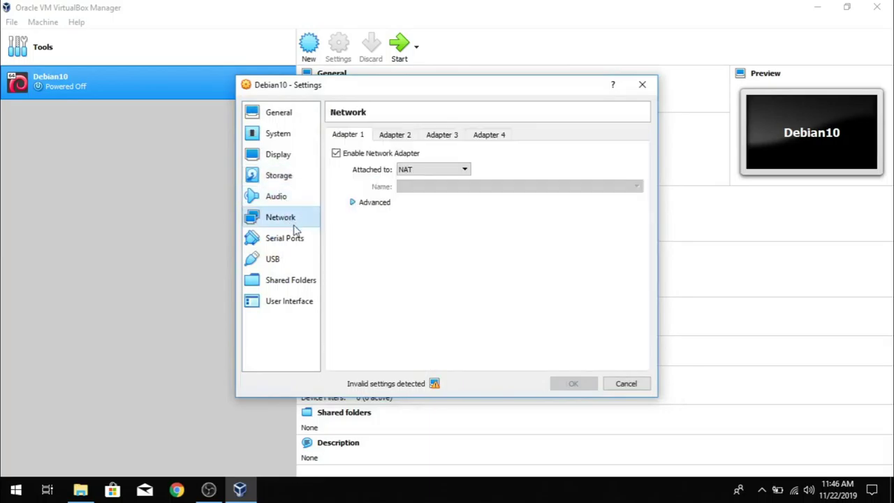
{"action": "left_click", "coordinate": [282, 238]}
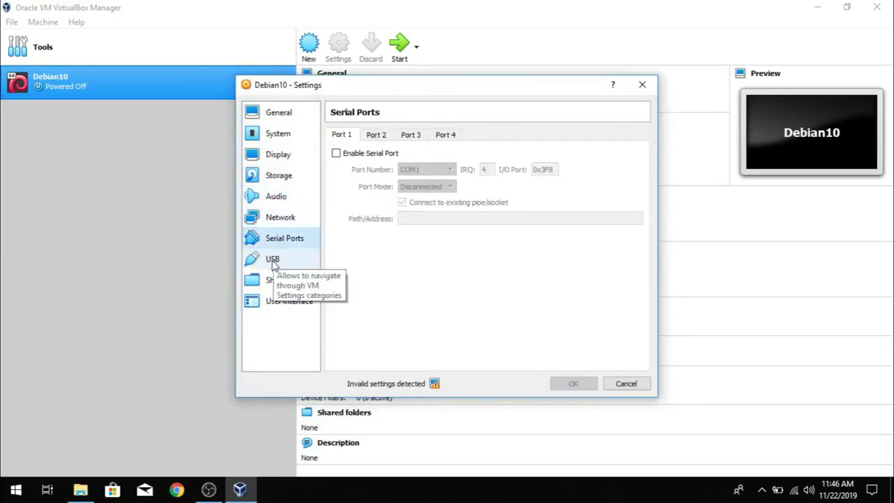
{"action": "left_click", "coordinate": [272, 261]}
{"action": "left_click", "coordinate": [271, 279]}
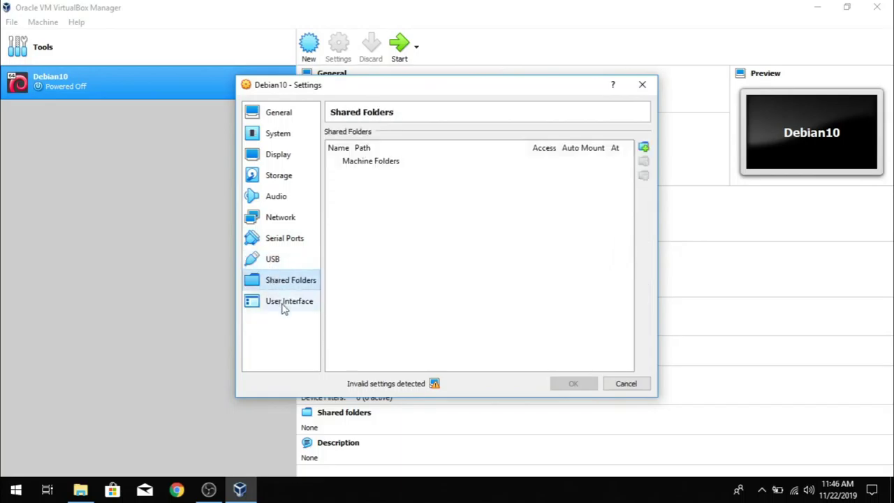
{"action": "left_click", "coordinate": [284, 305]}
{"action": "left_click", "coordinate": [288, 114]}
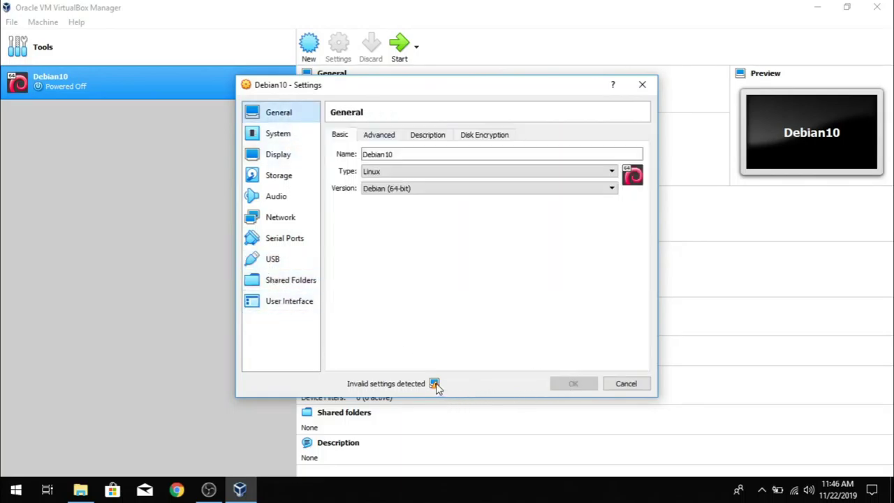
{"action": "mouse_move", "coordinate": [434, 385]}
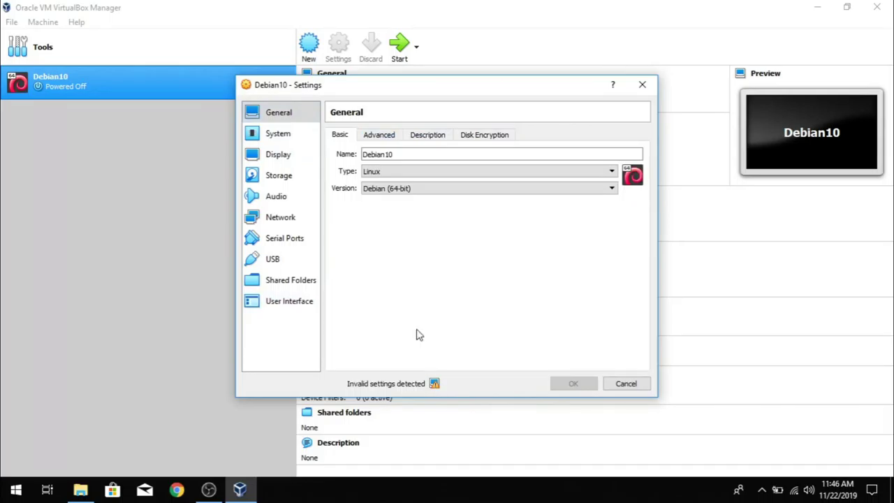
Turn off disk encryption for the virtual machine and save its settings.
{"action": "left_click", "coordinate": [485, 133]}
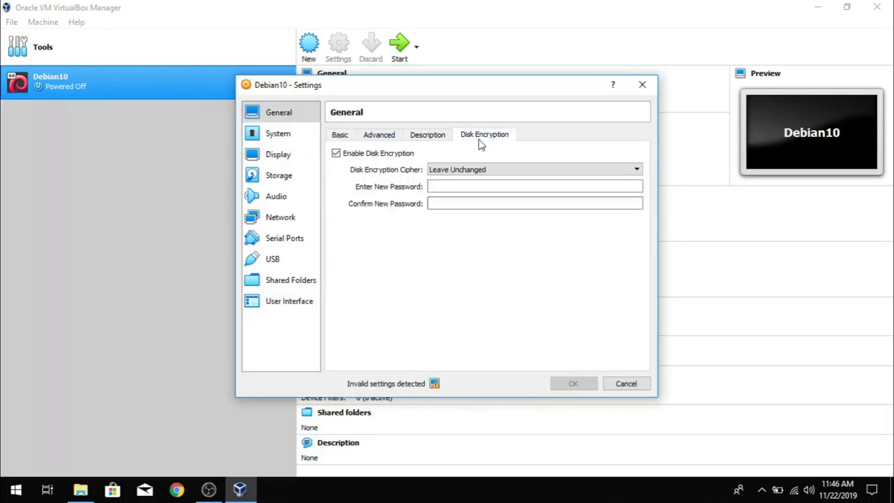
{"action": "left_click", "coordinate": [364, 155]}
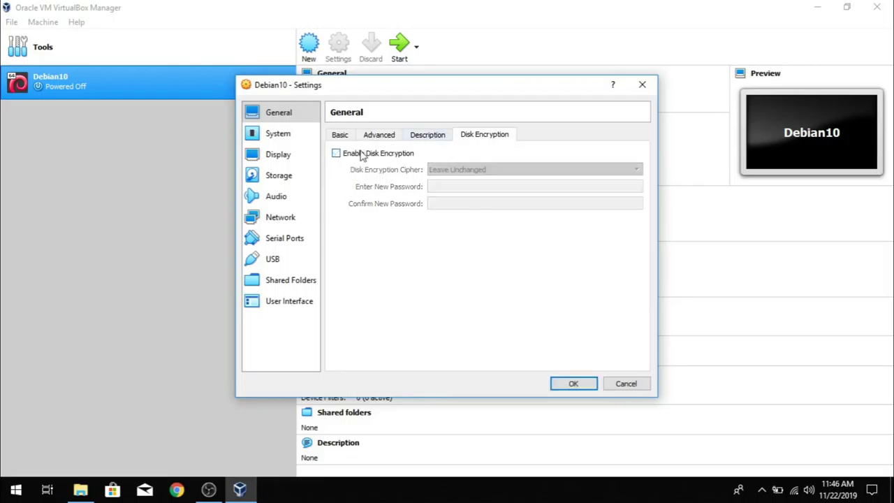
{"action": "left_click", "coordinate": [361, 154]}
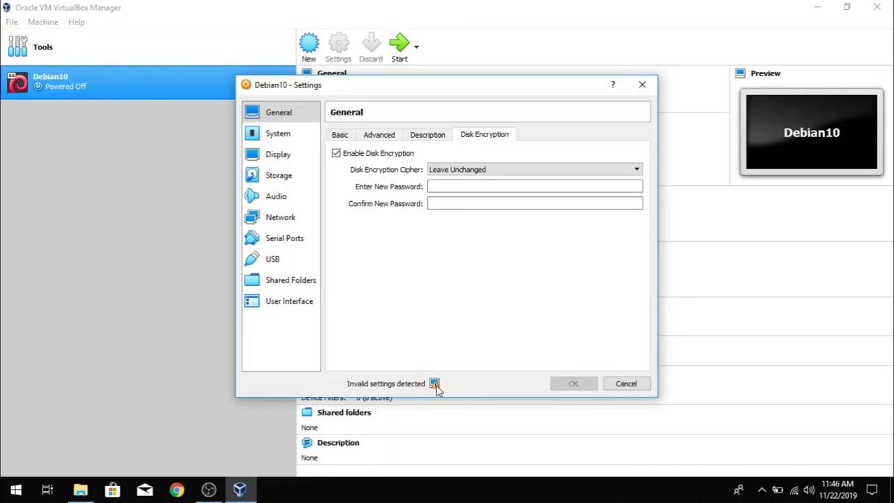
{"action": "mouse_move", "coordinate": [436, 388]}
{"action": "left_click", "coordinate": [353, 153]}
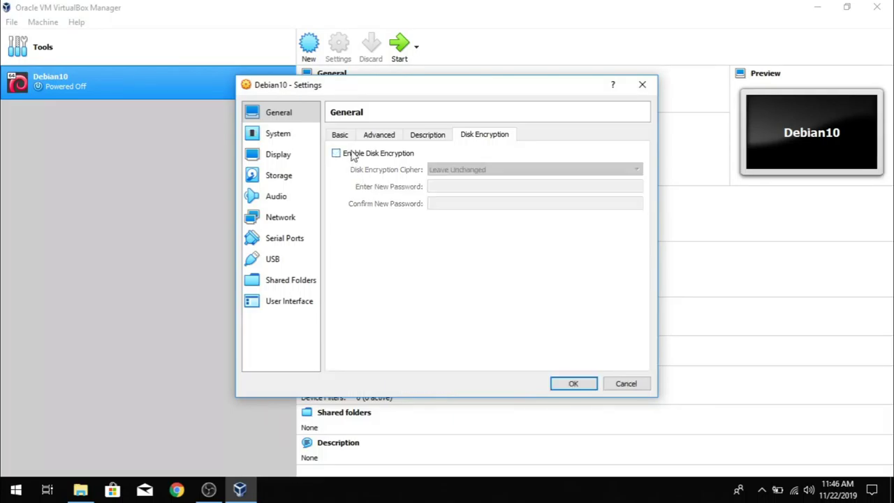
{"action": "left_click", "coordinate": [558, 386]}
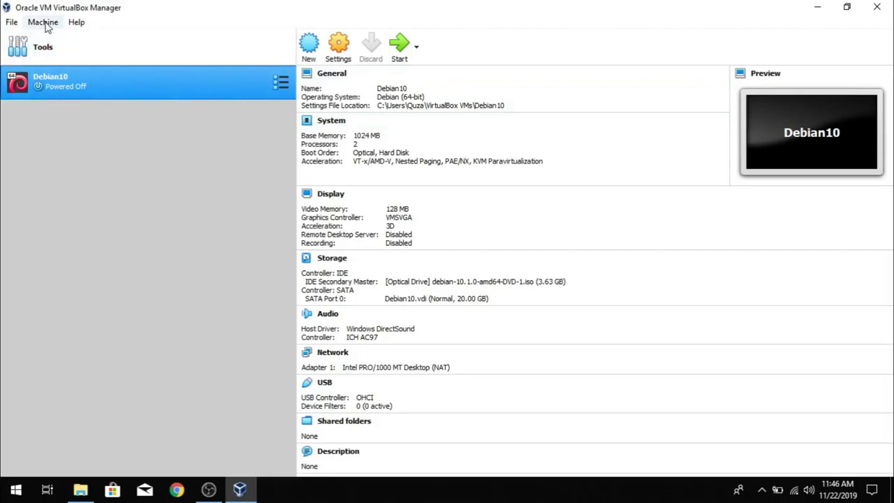
Add the Oracle_VM_VirtualBox_Extension_Pack-6.0.14 file from Downloads as an extension package in the global preferences.
{"action": "left_click", "coordinate": [43, 47]}
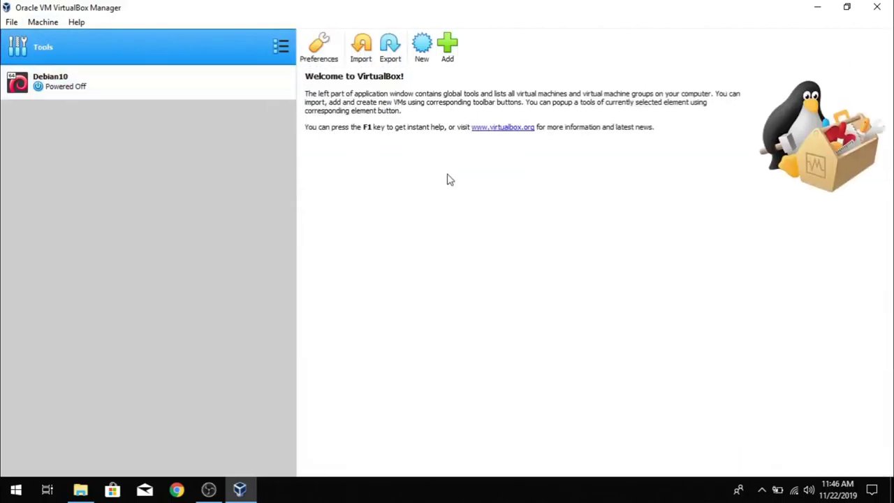
{"action": "left_click", "coordinate": [305, 56]}
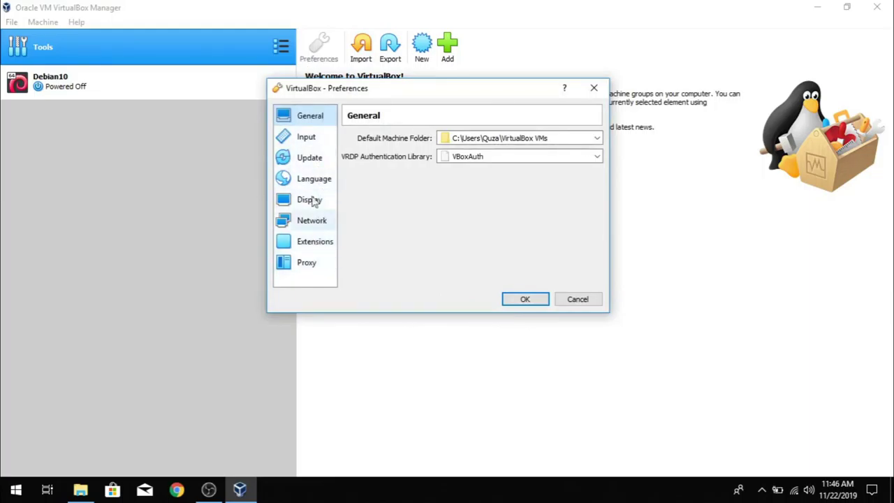
{"action": "left_click", "coordinate": [318, 240]}
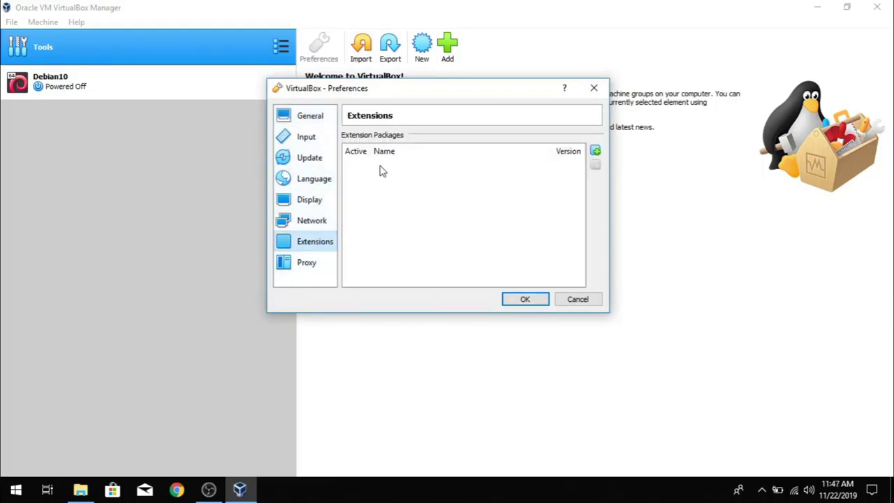
{"action": "left_click", "coordinate": [596, 150]}
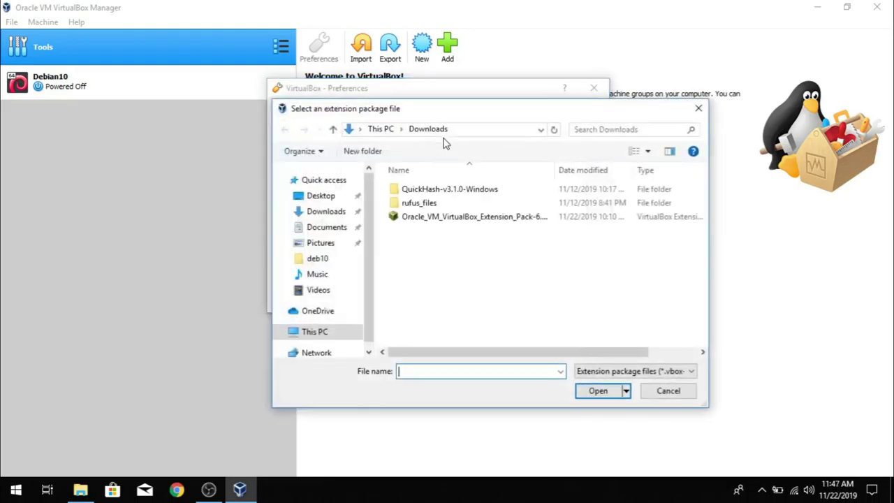
{"action": "left_click", "coordinate": [433, 222]}
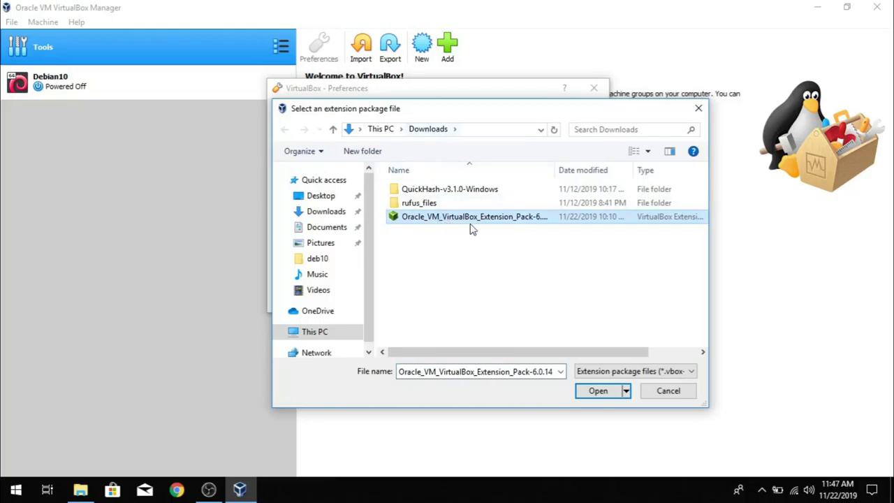
{"action": "left_click", "coordinate": [604, 391]}
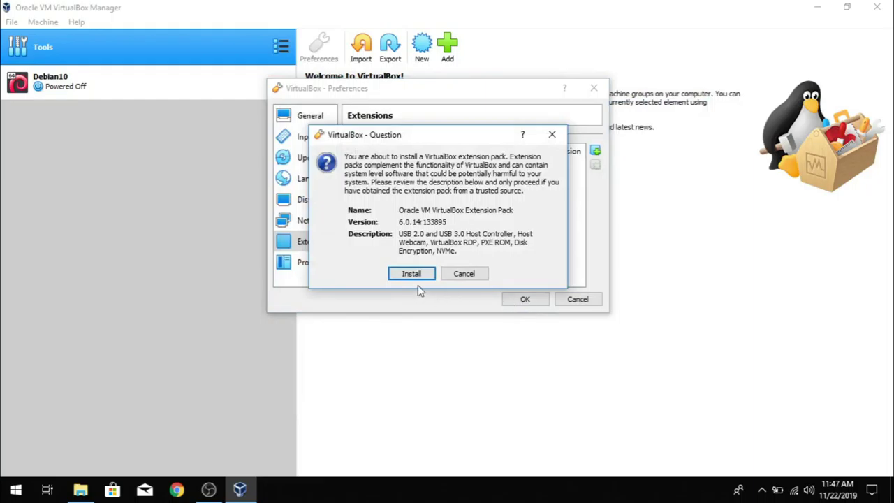
Install the extension pack, agreeing to its full license, and save the preferences.
{"action": "left_click", "coordinate": [411, 273]}
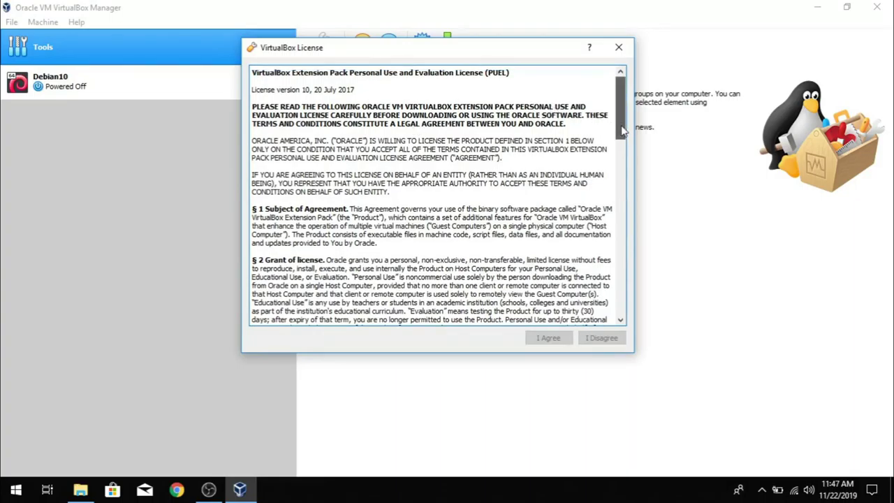
{"action": "left_click_drag", "start_coordinate": [621, 123], "coordinate": [667, 314]}
{"action": "left_click", "coordinate": [550, 337]}
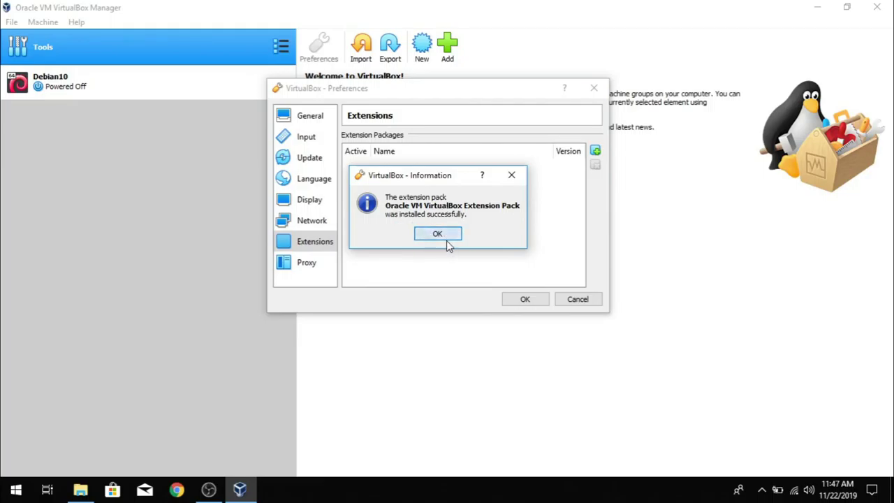
{"action": "left_click", "coordinate": [447, 240]}
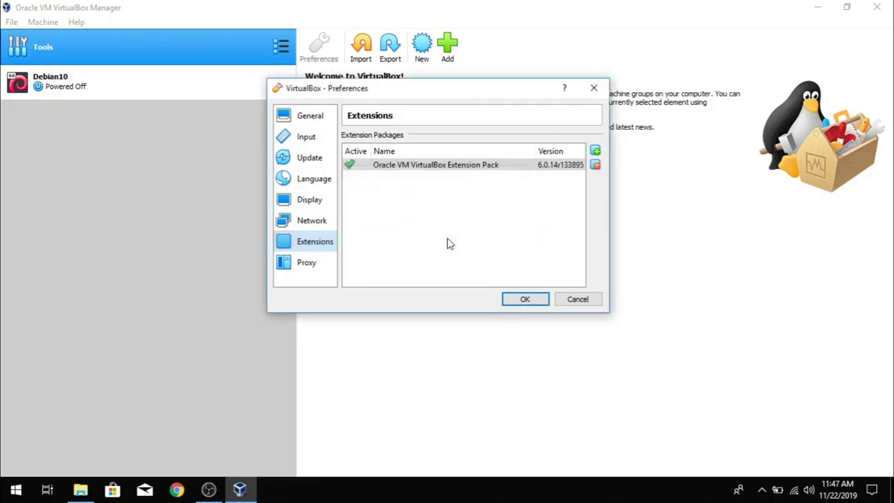
{"action": "left_click", "coordinate": [520, 301]}
Enable disk encryption for the Debian10 virtual machine with the AES-XTS128-PLAIN64 cipher.
{"action": "left_click", "coordinate": [45, 84]}
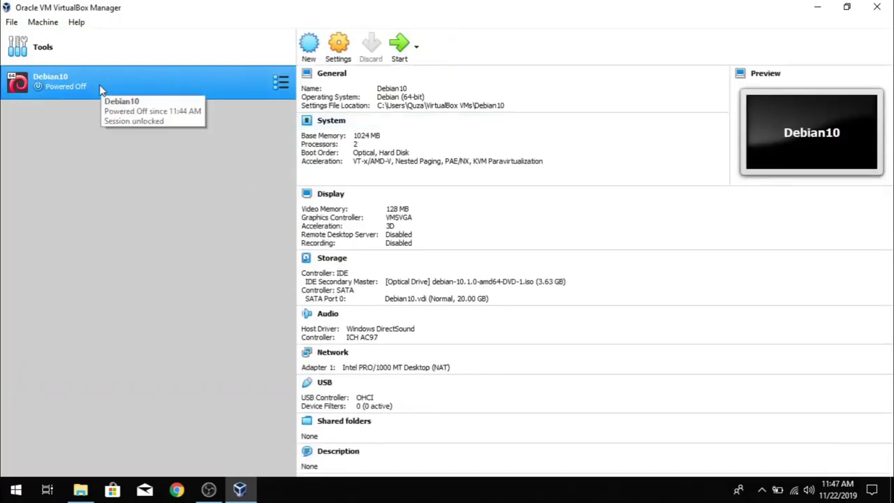
{"action": "left_click", "coordinate": [331, 56]}
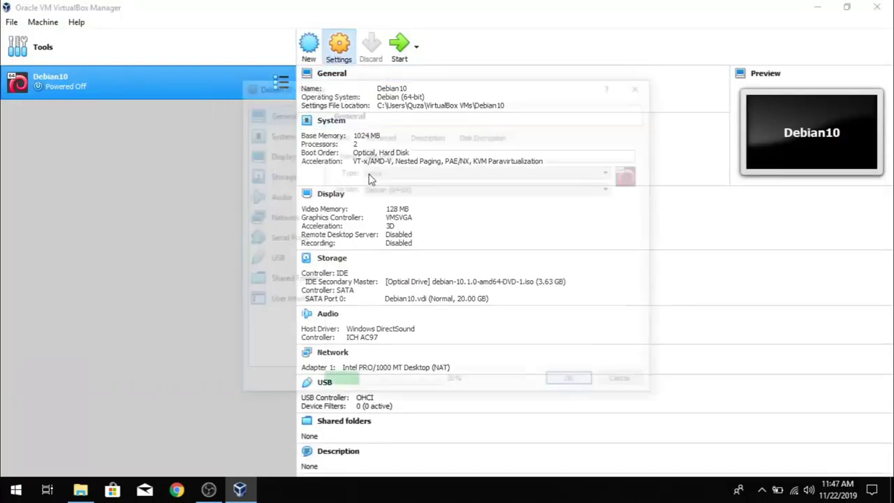
{"action": "left_click", "coordinate": [478, 135]}
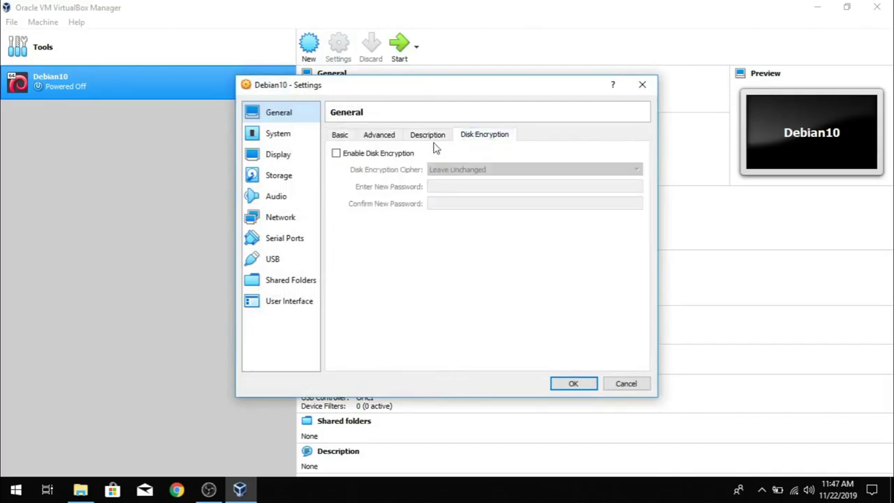
{"action": "left_click", "coordinate": [337, 153]}
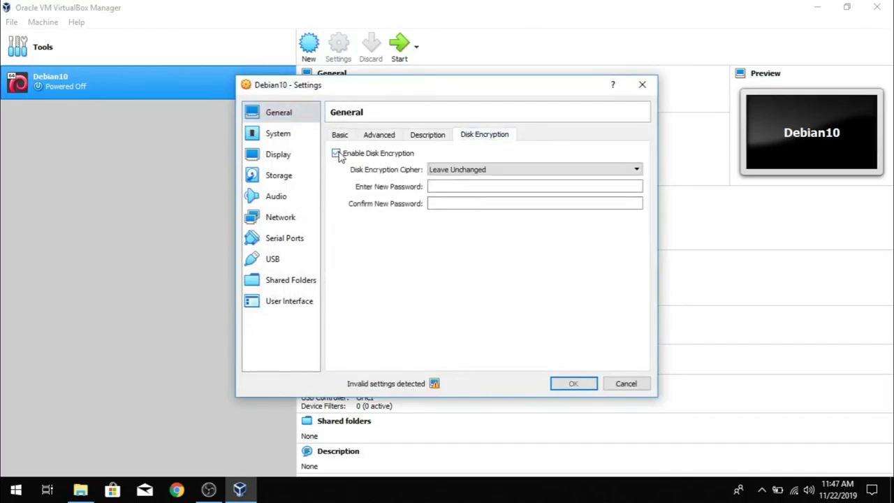
{"action": "left_click", "coordinate": [479, 170]}
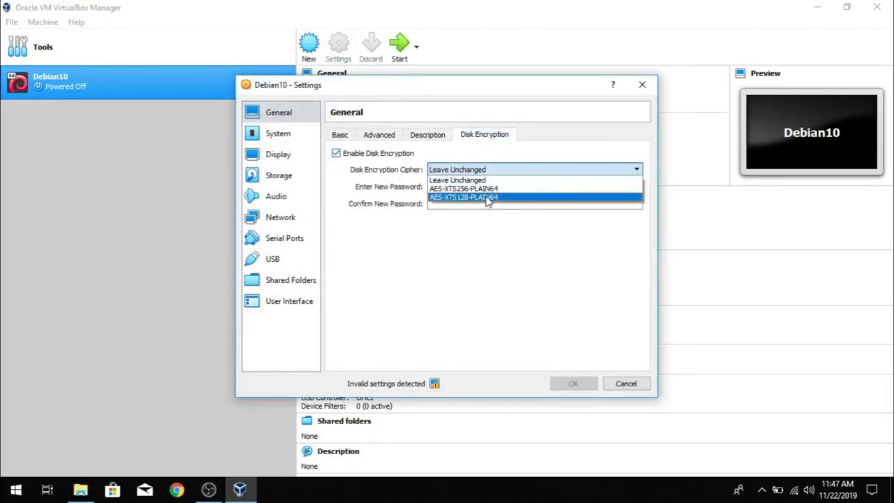
{"action": "left_click", "coordinate": [487, 198]}
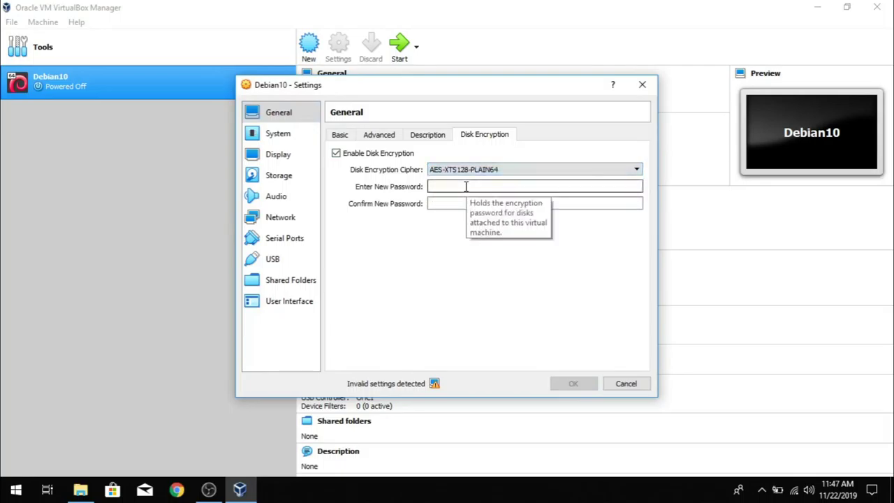
Enter and confirm the new disk encryption password, then save the machine's settings.
{"action": "left_click", "coordinate": [465, 186]}
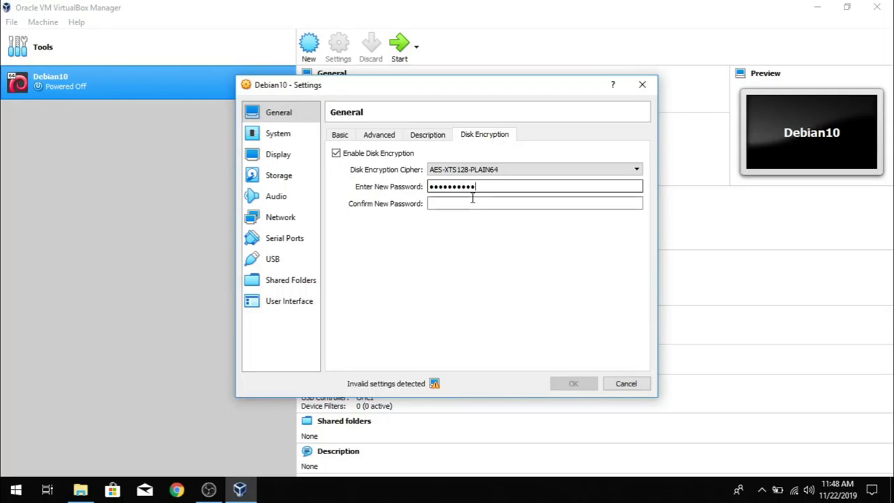
{"action": "left_click", "coordinate": [472, 202]}
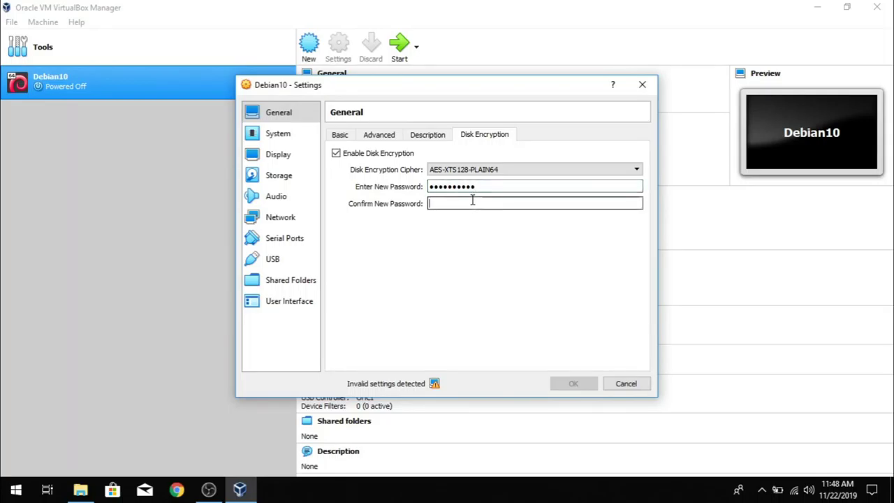
{"action": "type", "text": "••••••••"}
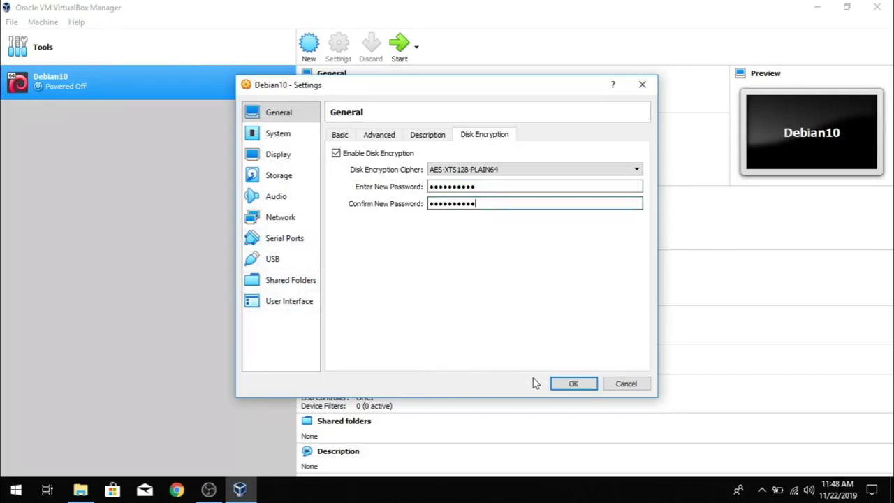
{"action": "left_click", "coordinate": [574, 383]}
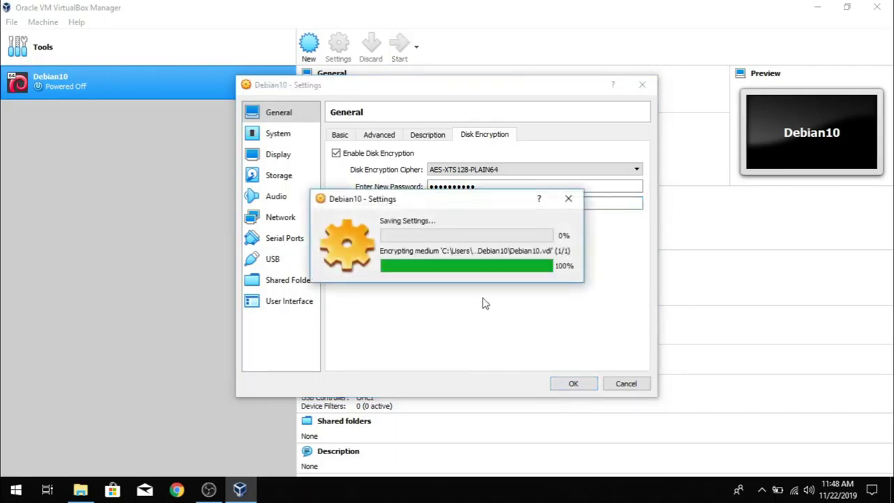